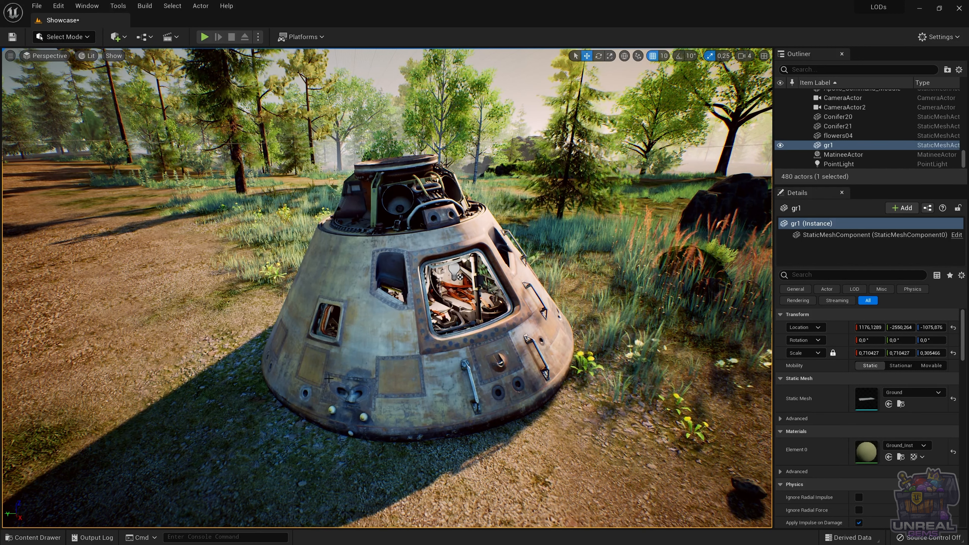
Step: Open the Apollo_Command_Module mesh from the level, examine its geometry statistics and underside, and close its editor
click(360, 377)
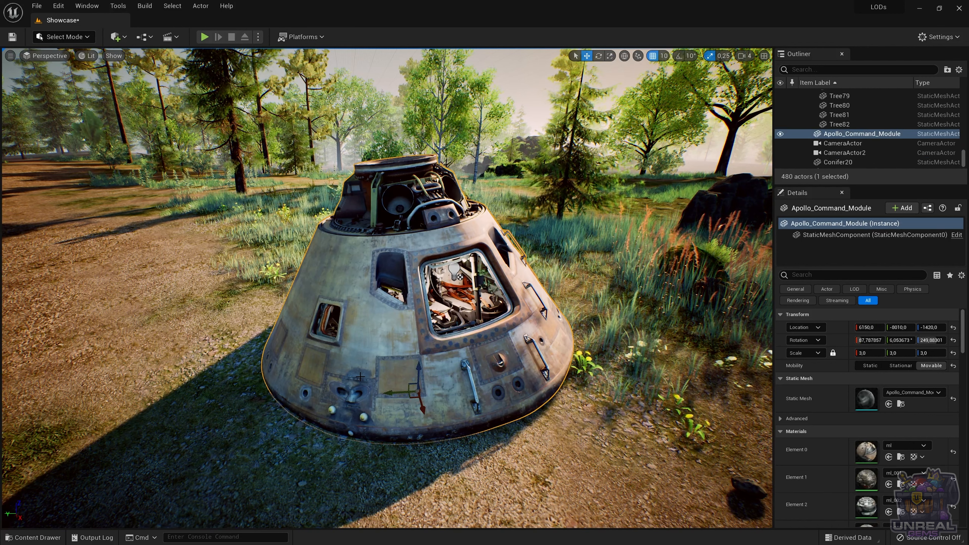
double_click(360, 378)
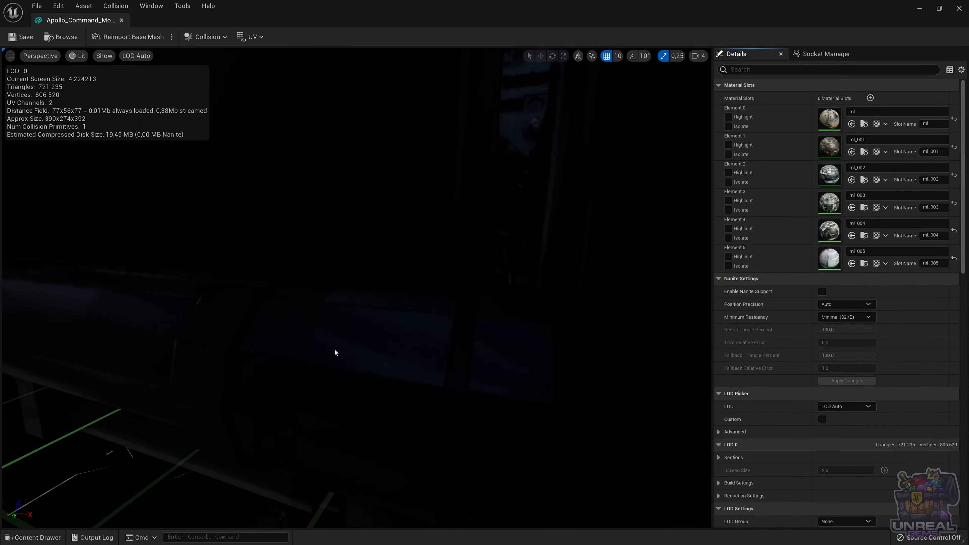
scroll(280, 284, down, 10)
scroll(303, 280, up, 5)
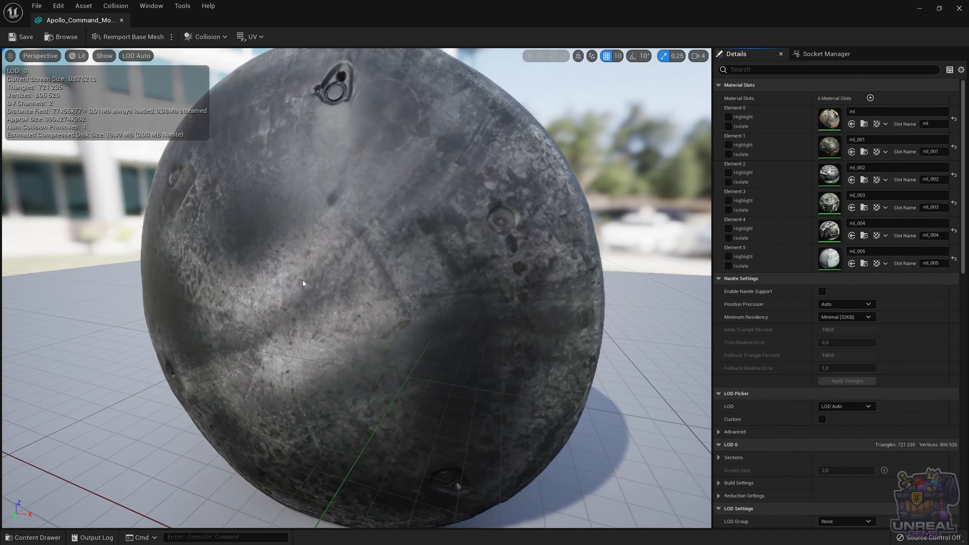
drag(343, 207, 344, 250)
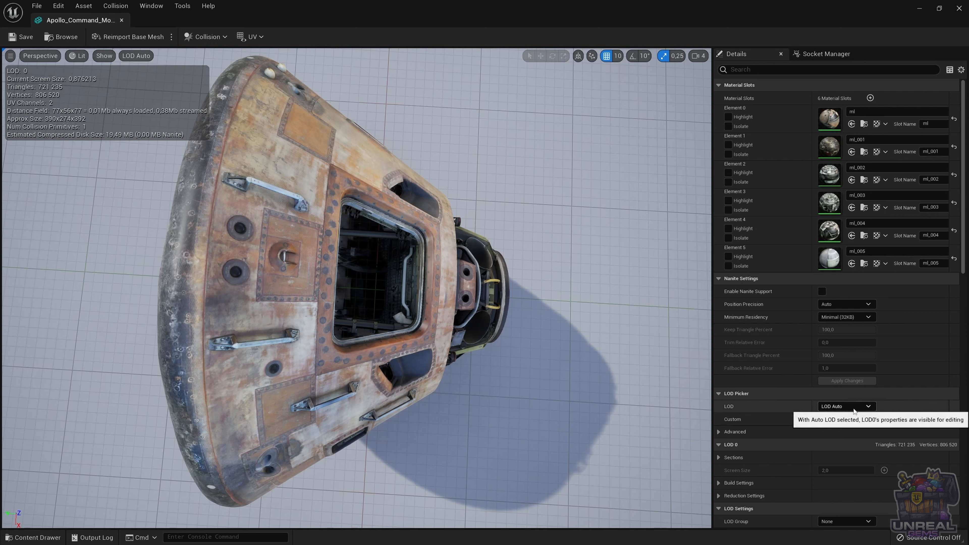
click(963, 9)
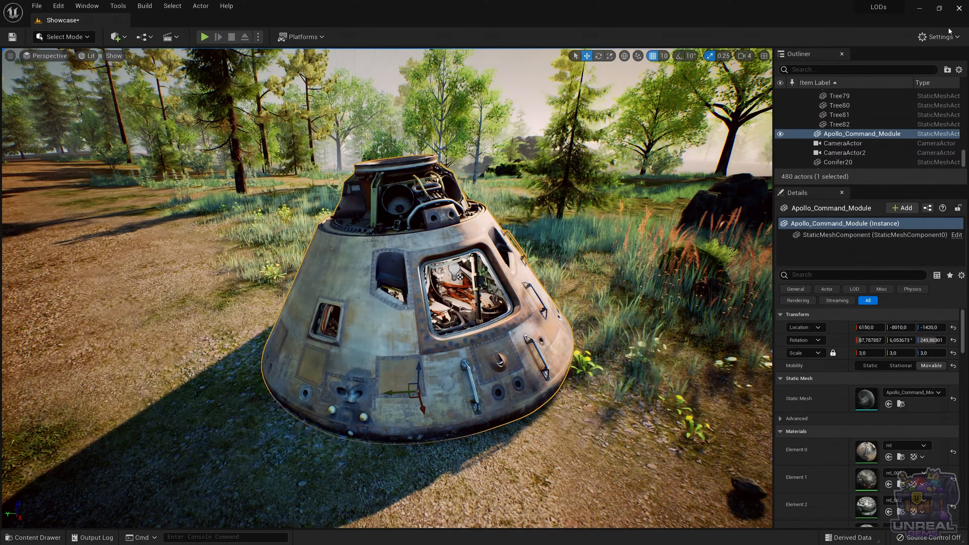
Step: Open the LODs folder under Content > Meshes in the project's content
click(59, 538)
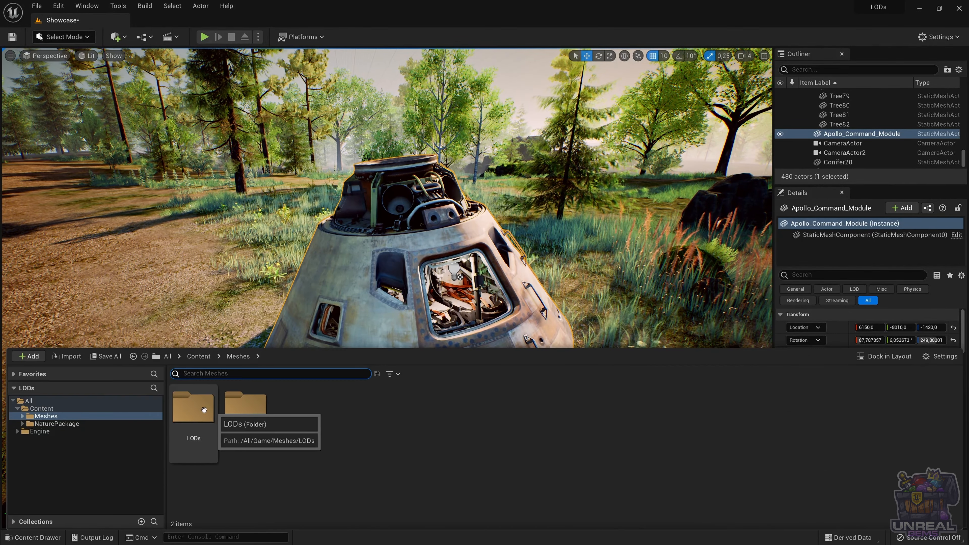
double_click(245, 404)
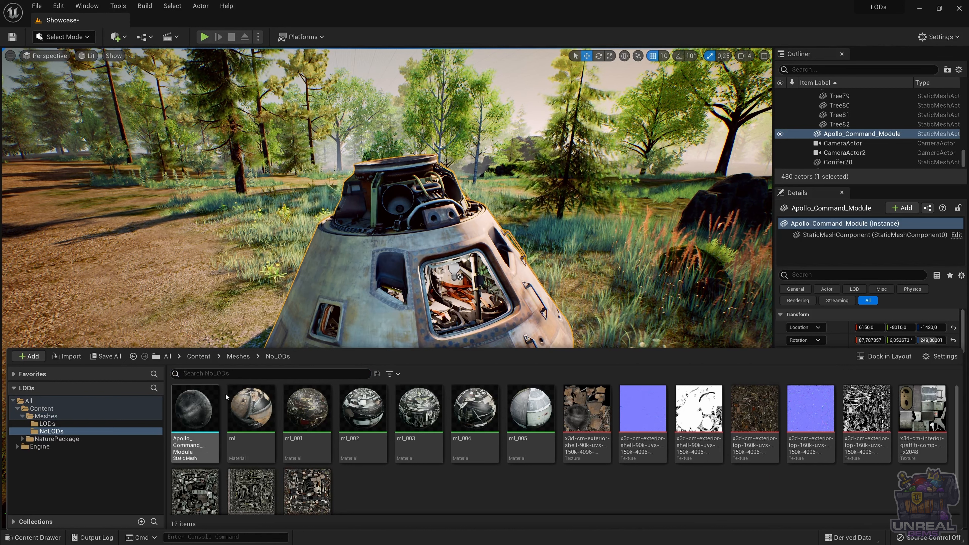
click(48, 424)
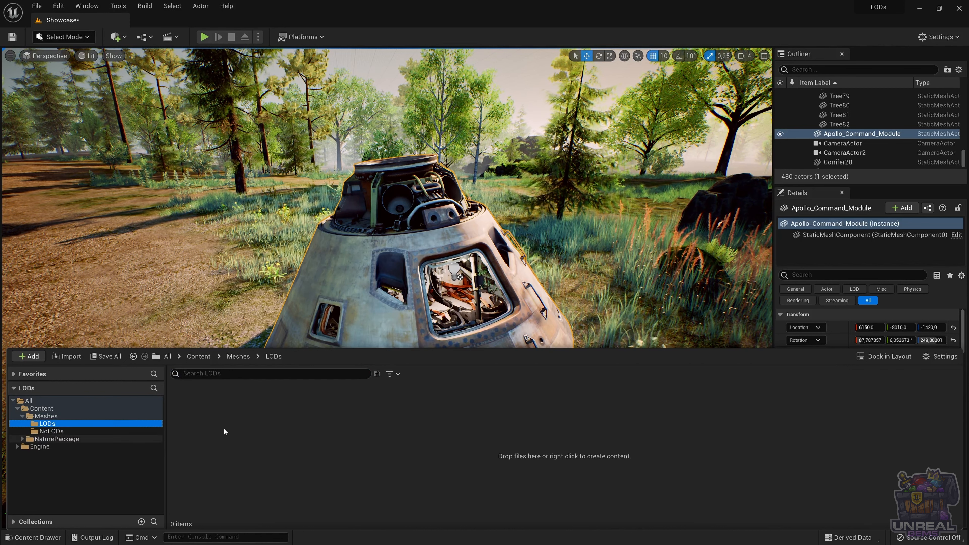
click(228, 427)
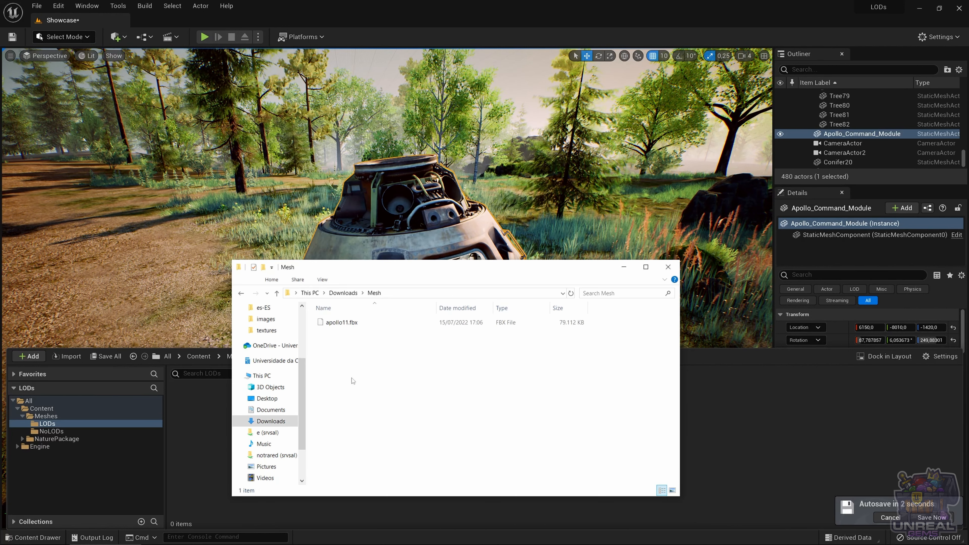
Step: Bring apollo11.fbx from the Downloads > Mesh folder into the LODs folder to start its FBX import
drag(333, 266, 447, 272)
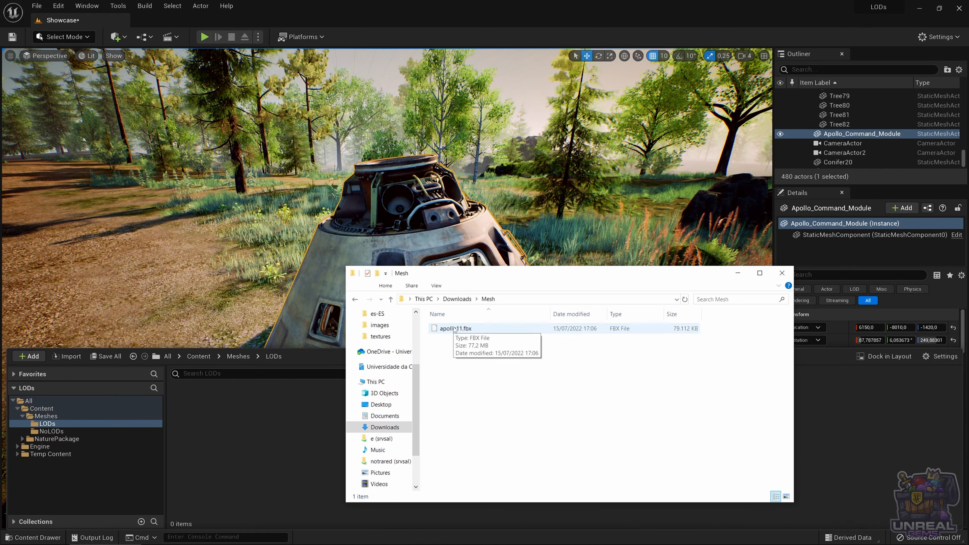
drag(455, 329, 219, 433)
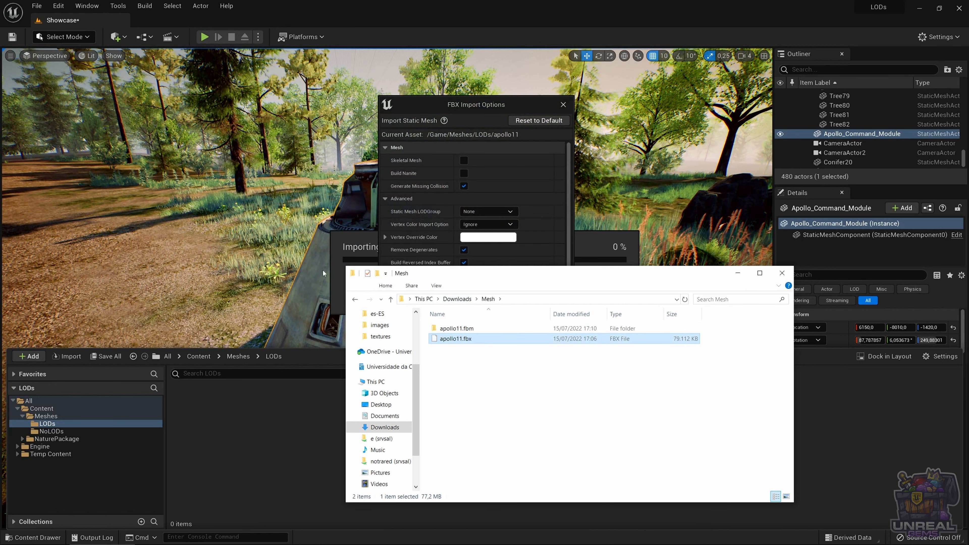
click(461, 104)
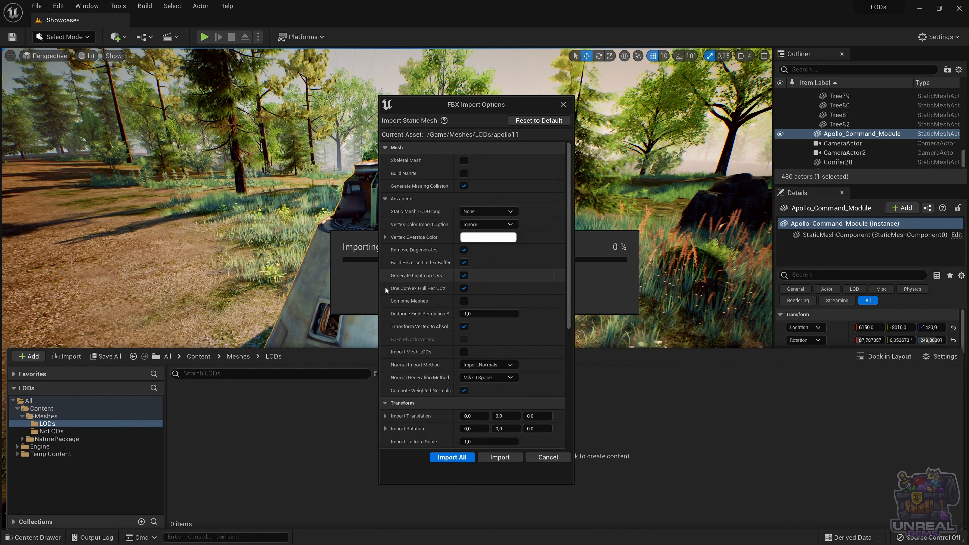
Step: Enable Import Mesh LODs in the FBX import options and import all of apollo11
click(395, 199)
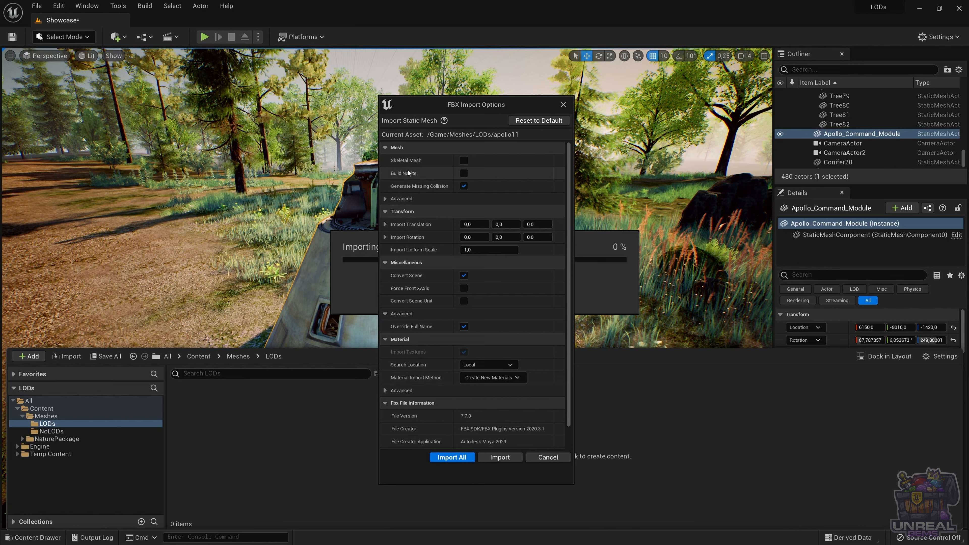
click(388, 202)
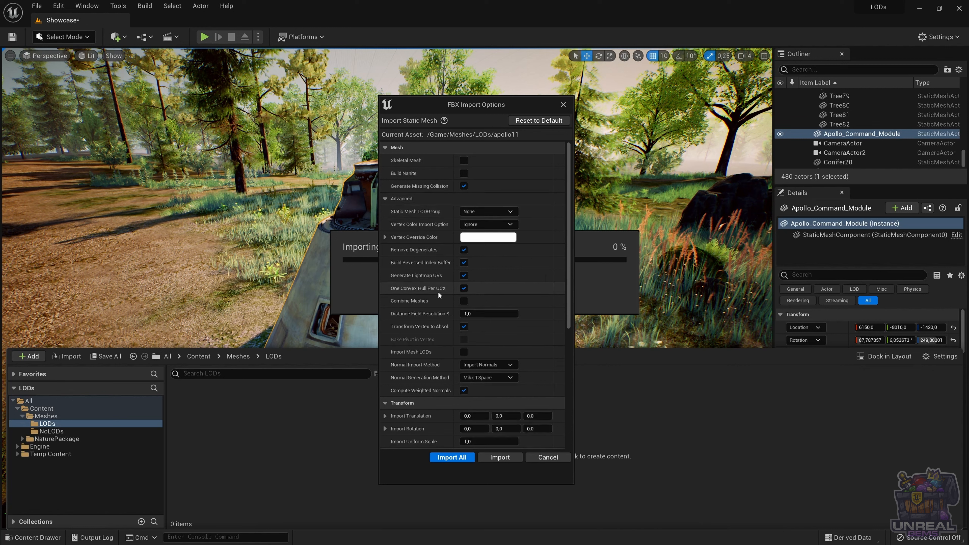
scroll(417, 316, down, 1)
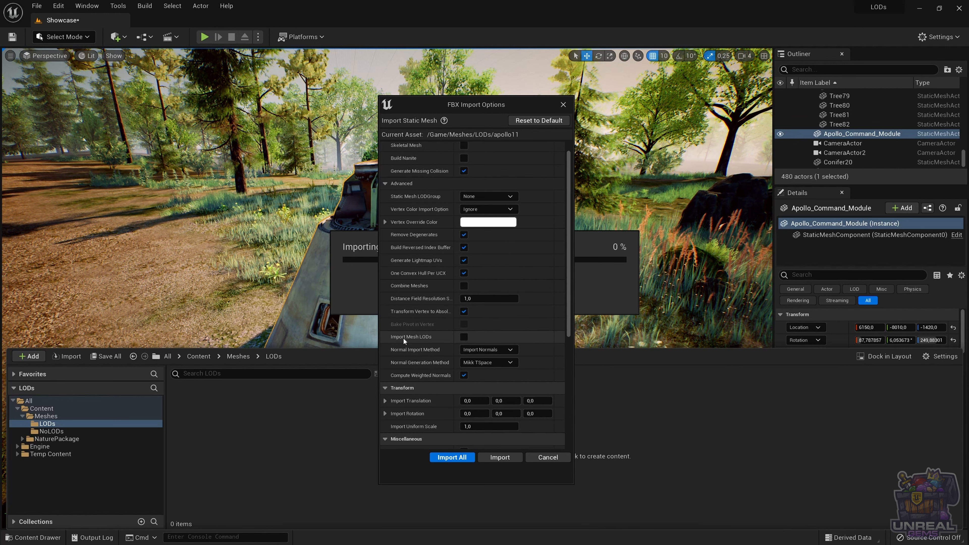
click(464, 337)
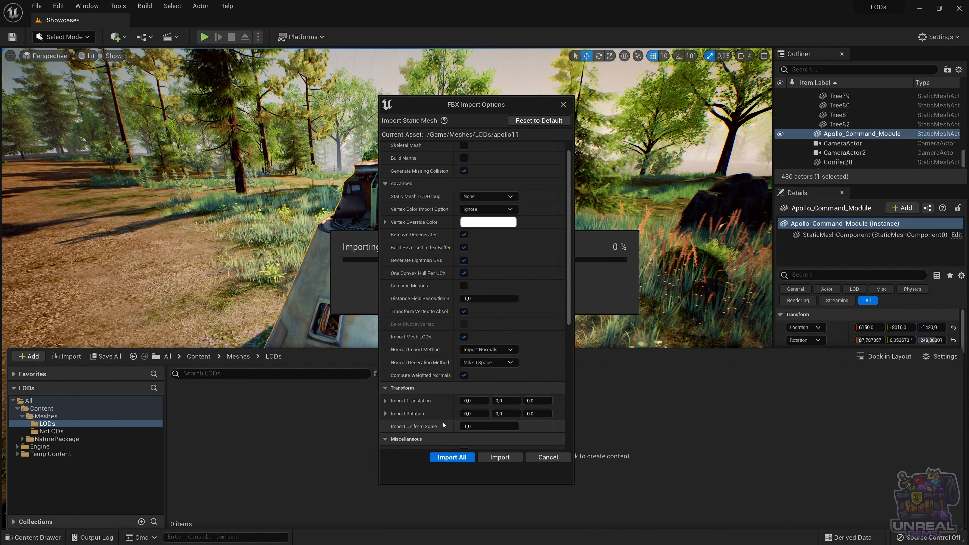
scroll(443, 416, down, 1)
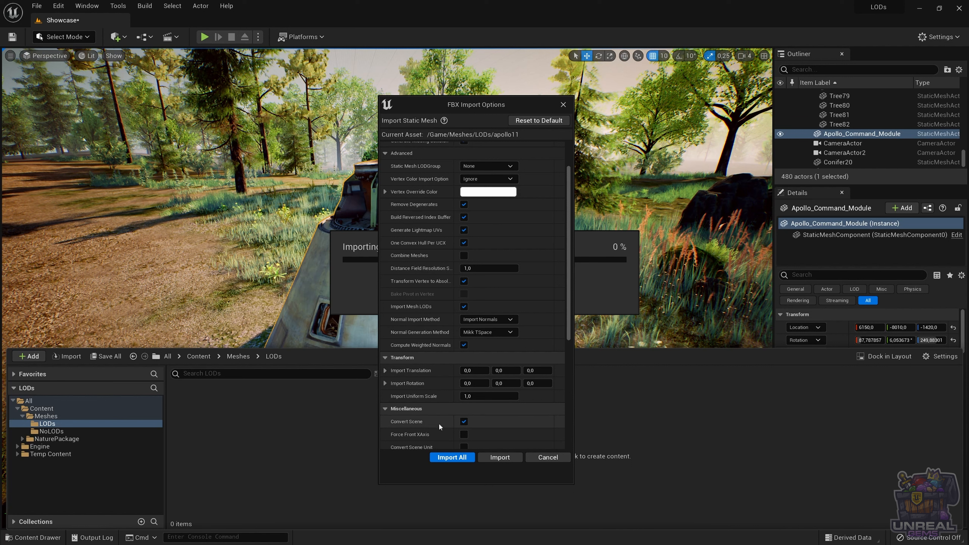
click(456, 458)
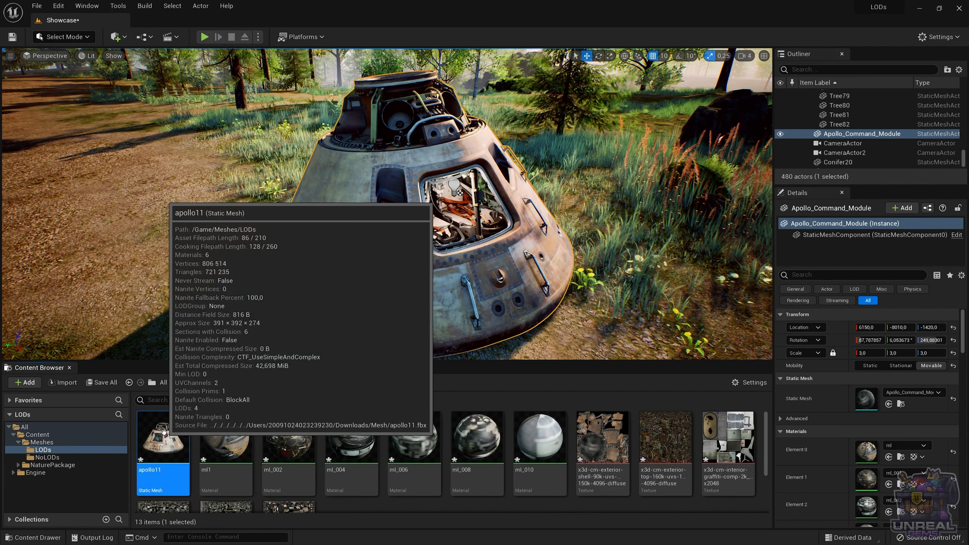
Step: Open the imported apollo11 static mesh and examine the model together with its Nanite and LOD settings
double_click(164, 432)
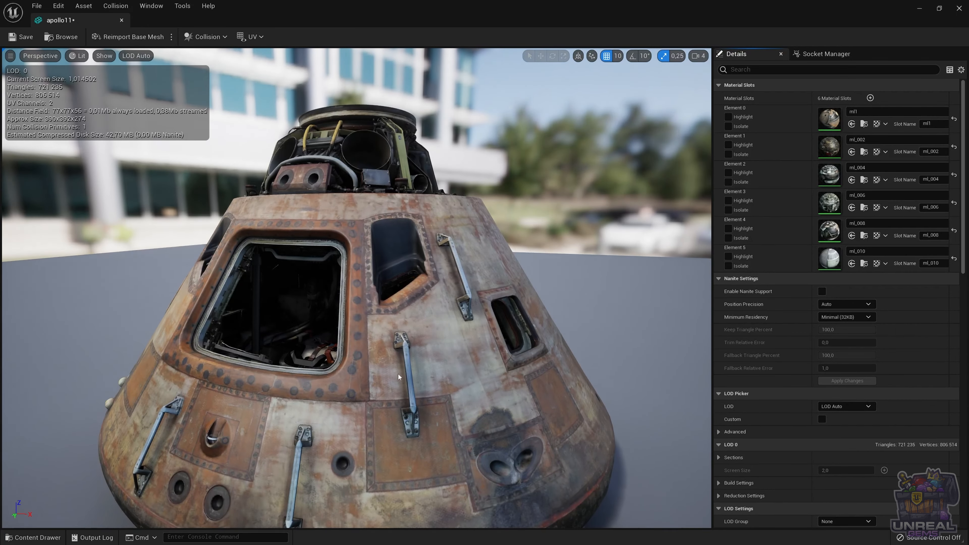
scroll(397, 373, down, 3)
scroll(410, 373, up, 3)
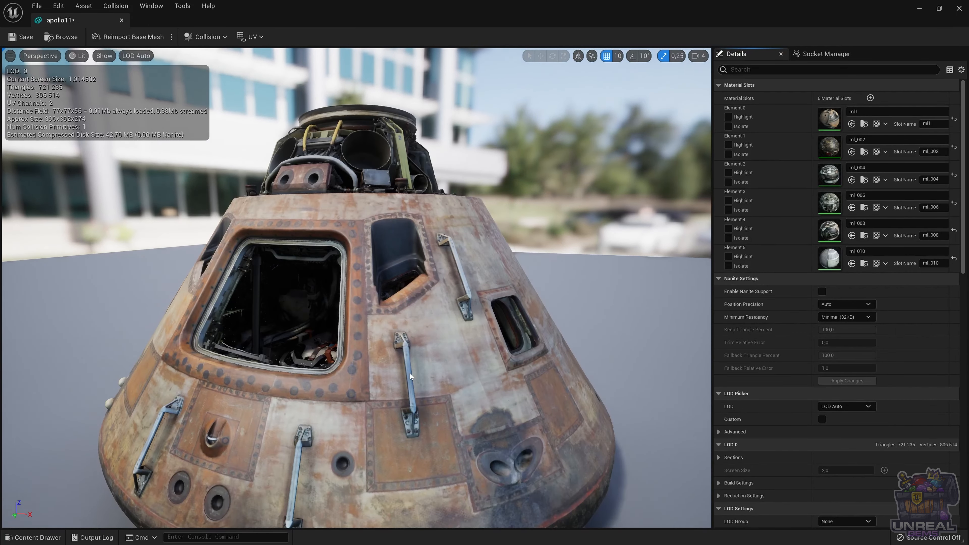
scroll(410, 374, down, 3)
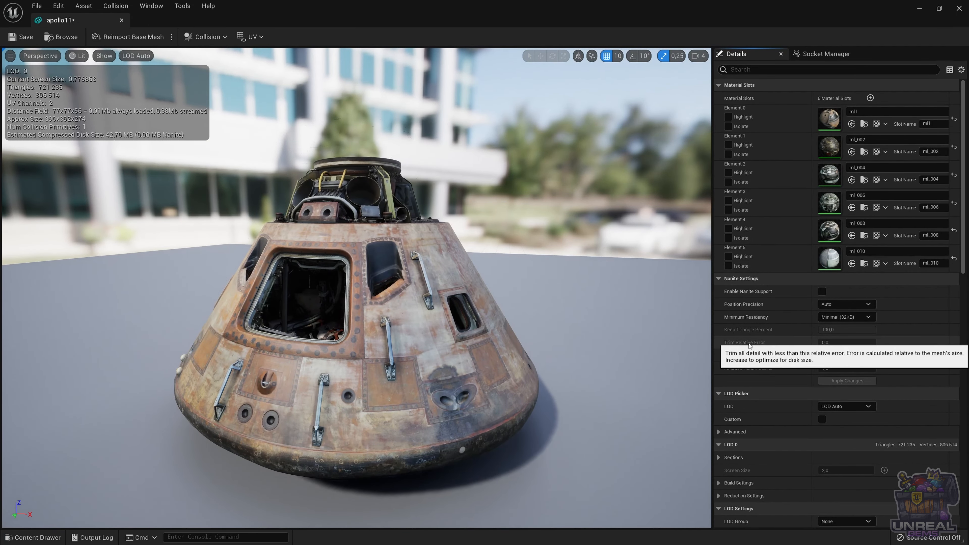
scroll(784, 373, down, 1)
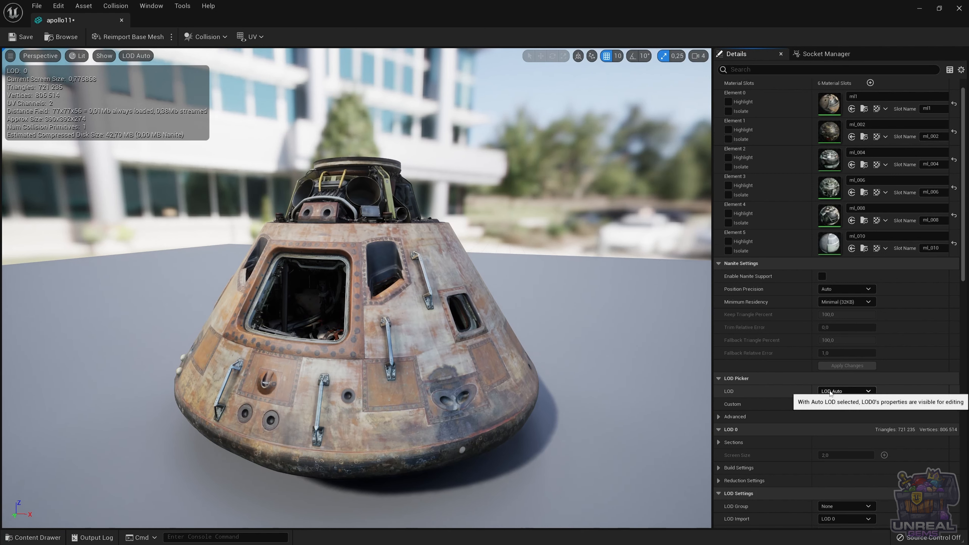
scroll(759, 385, down, 1)
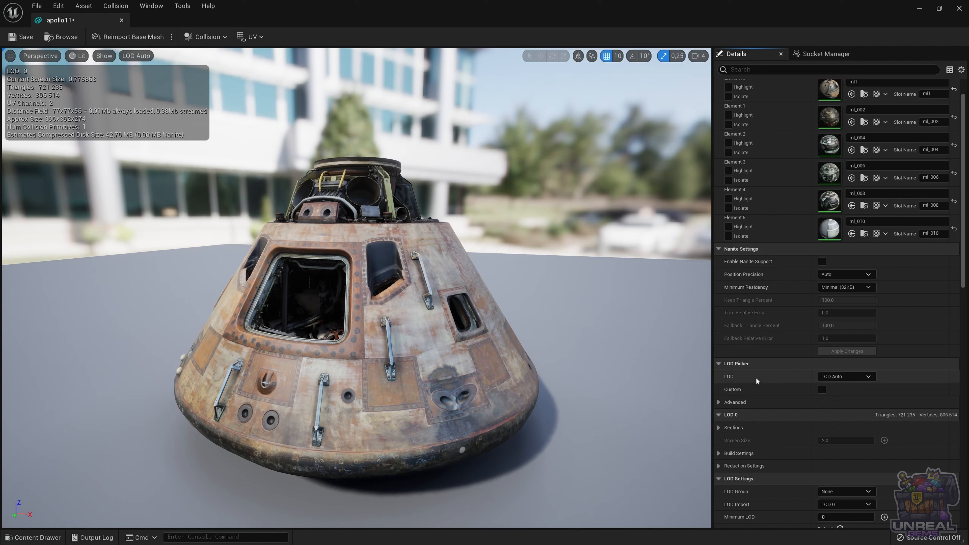
Step: Preview LOD 1, LOD 2 and LOD 3 of apollo11, restore LOD Auto and return to the level
click(825, 377)
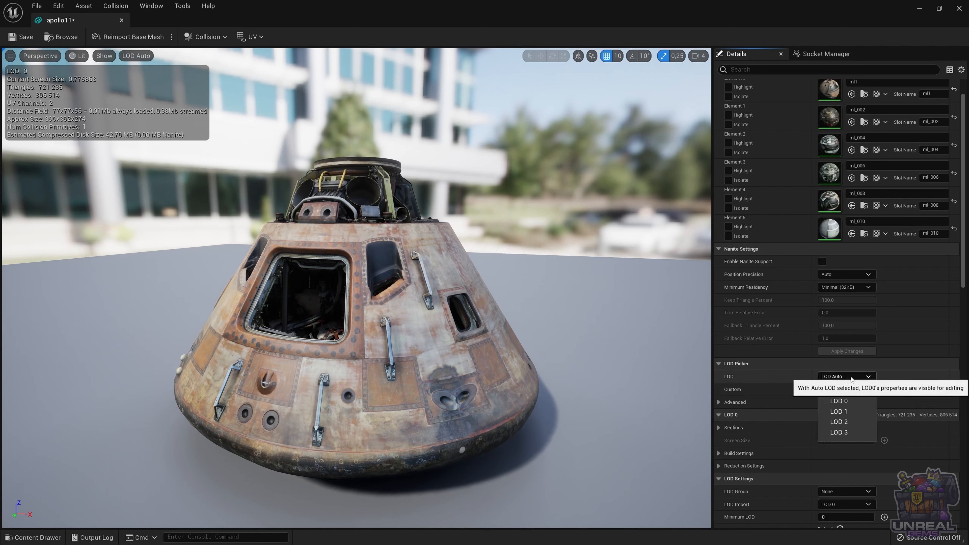
click(844, 412)
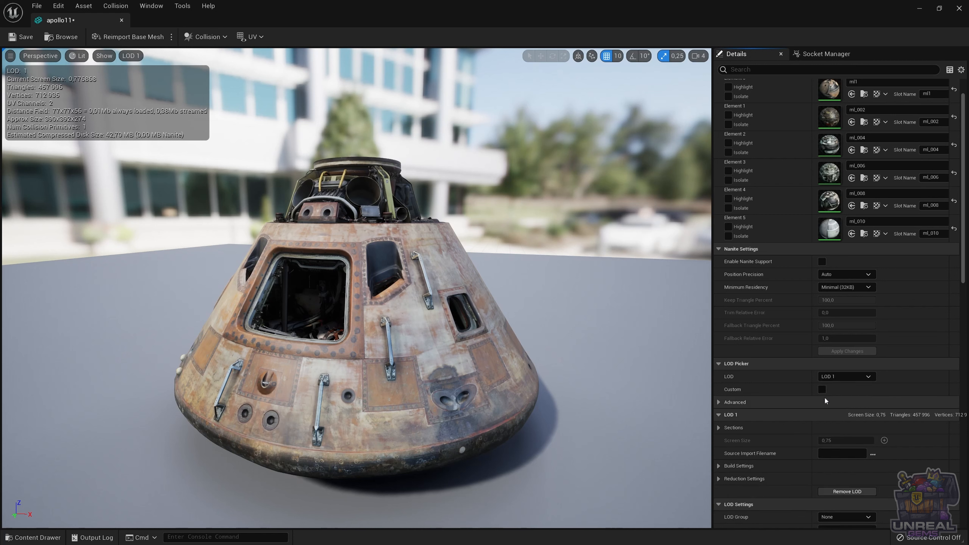
click(845, 379)
click(847, 420)
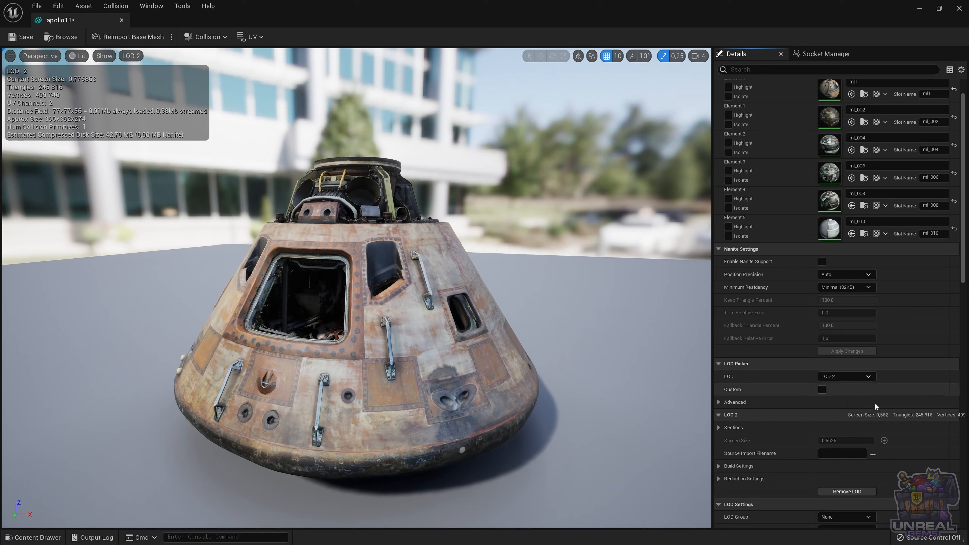
click(858, 376)
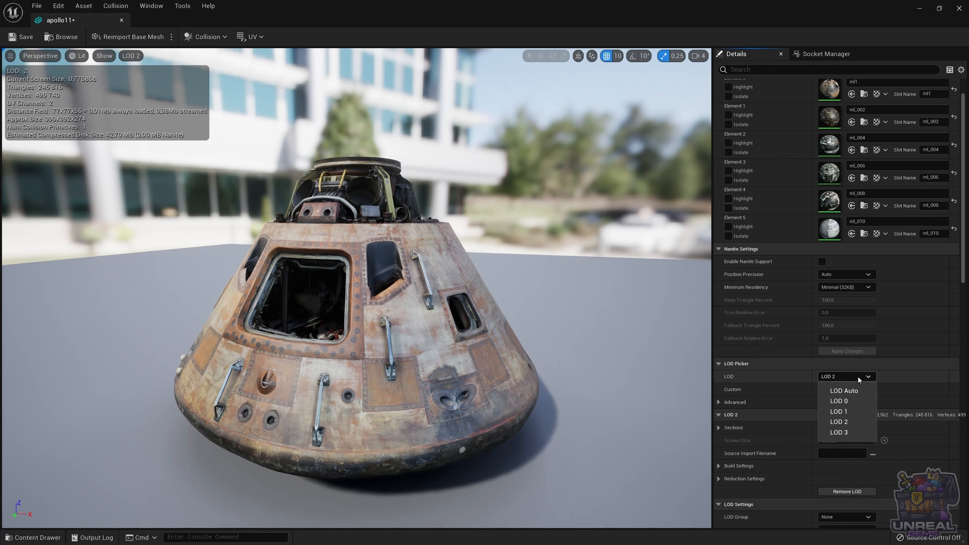
click(837, 432)
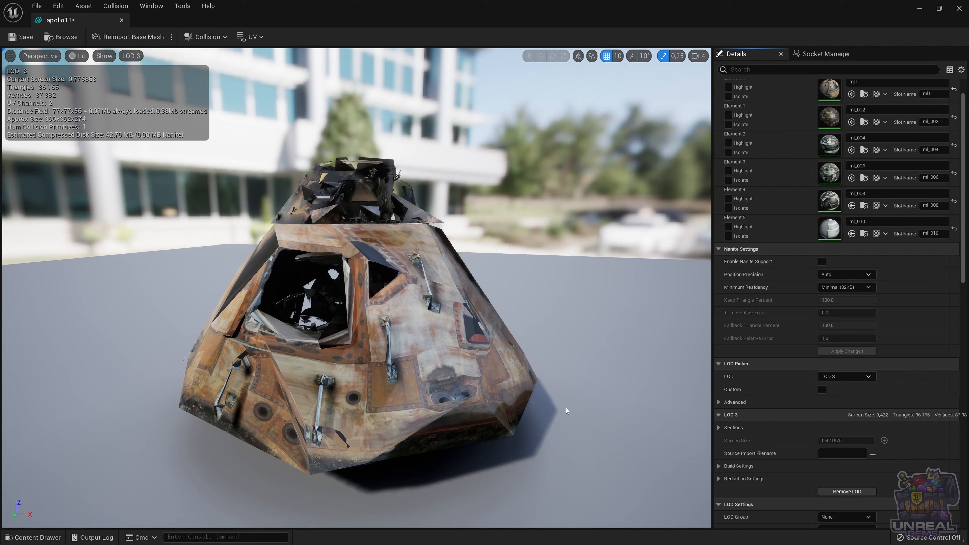
click(851, 376)
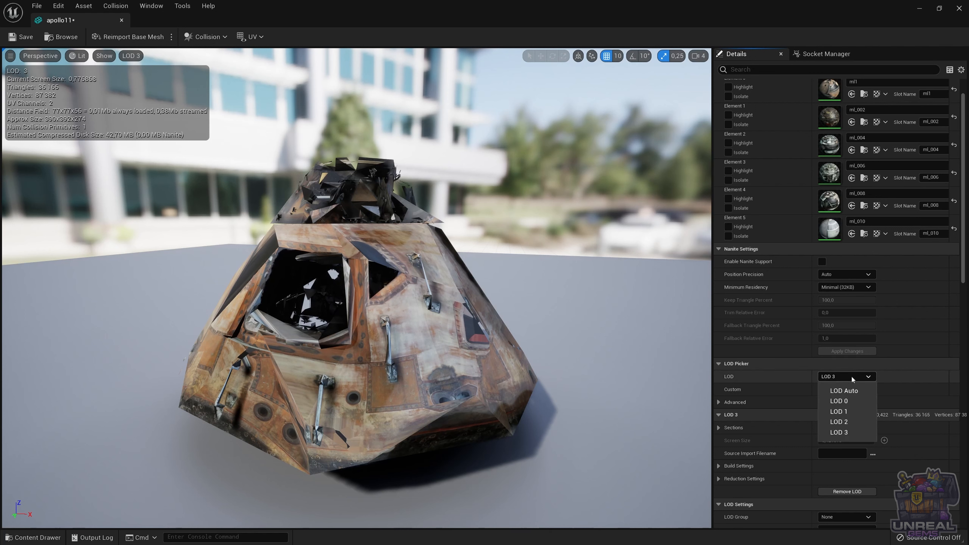
click(851, 390)
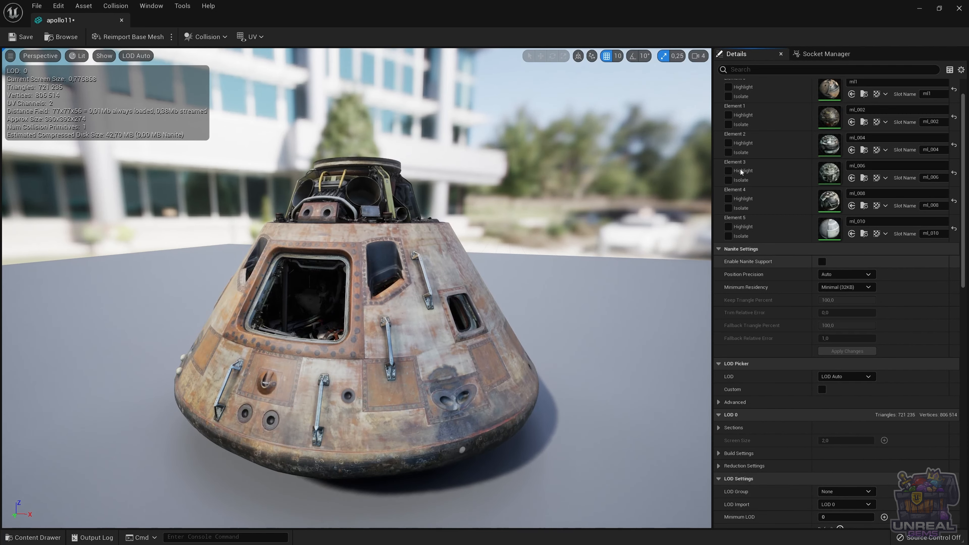
click(920, 9)
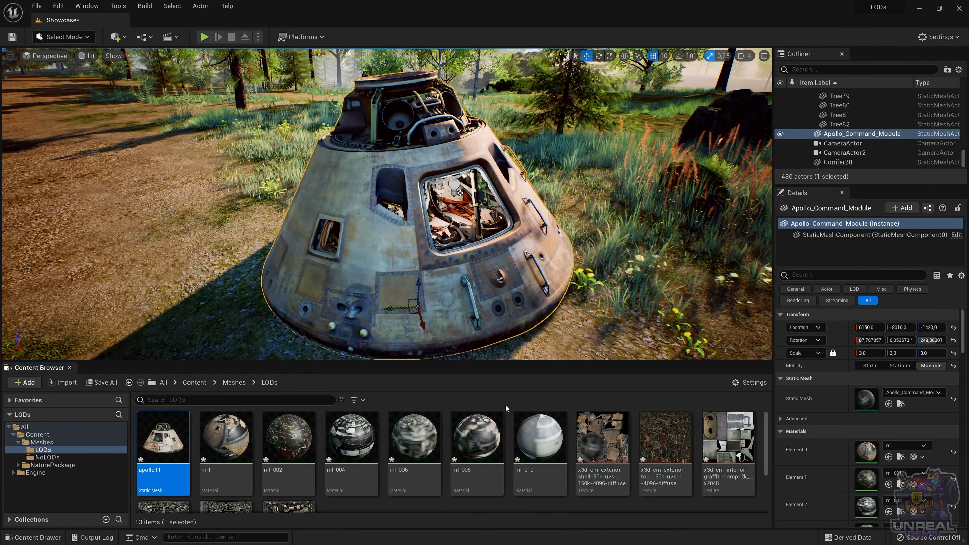
Step: Place apollo11 in the level beside the existing command module at uniform scale 3, positioned at about 6330, -6570, -1440
drag(145, 456, 130, 303)
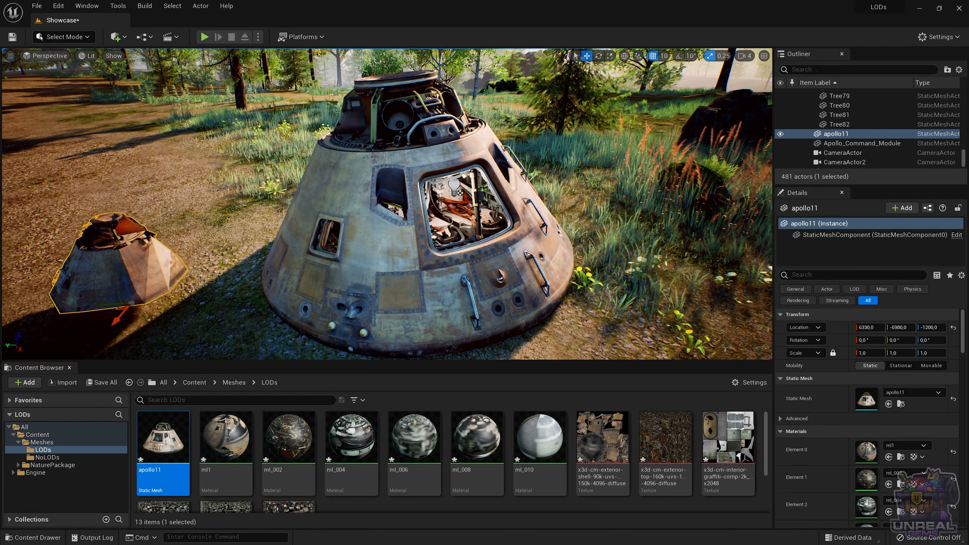
click(863, 353)
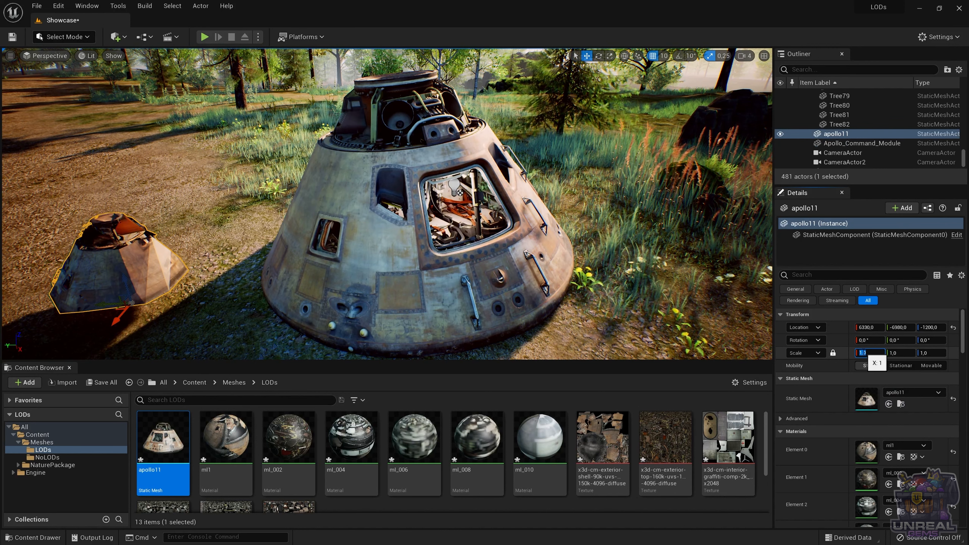
text(3)
key(Return)
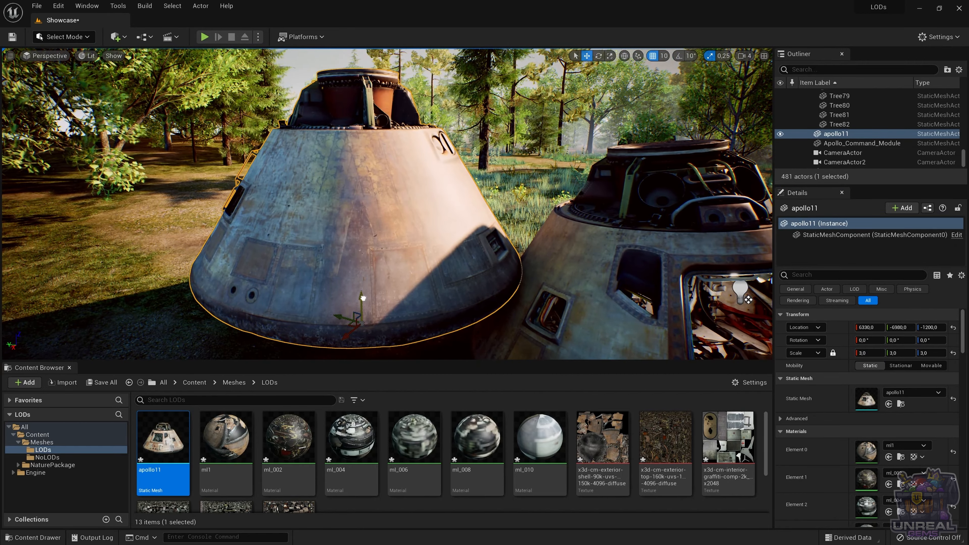
drag(363, 298, 282, 324)
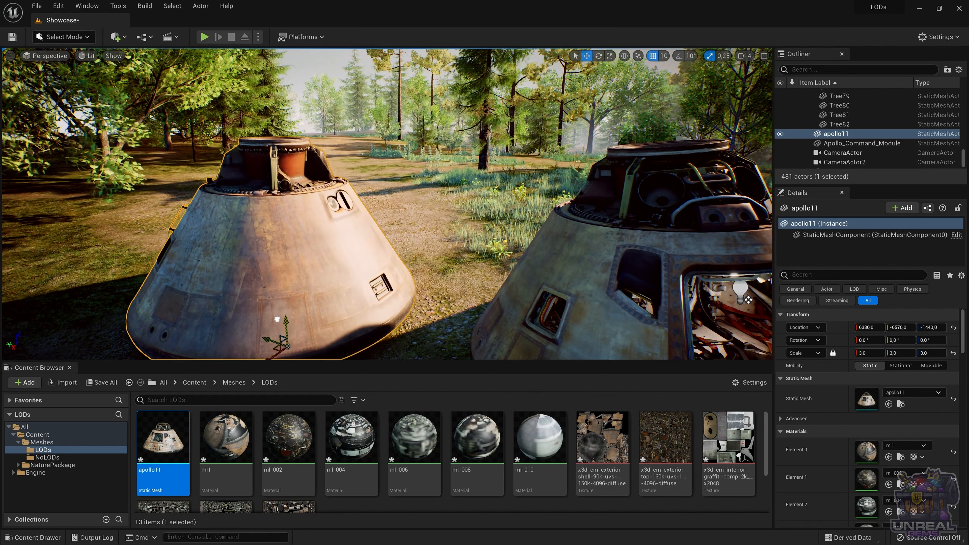
Step: Rotate apollo11 about its vertical axis to about -151.3° and hide the Content Browser
key(e)
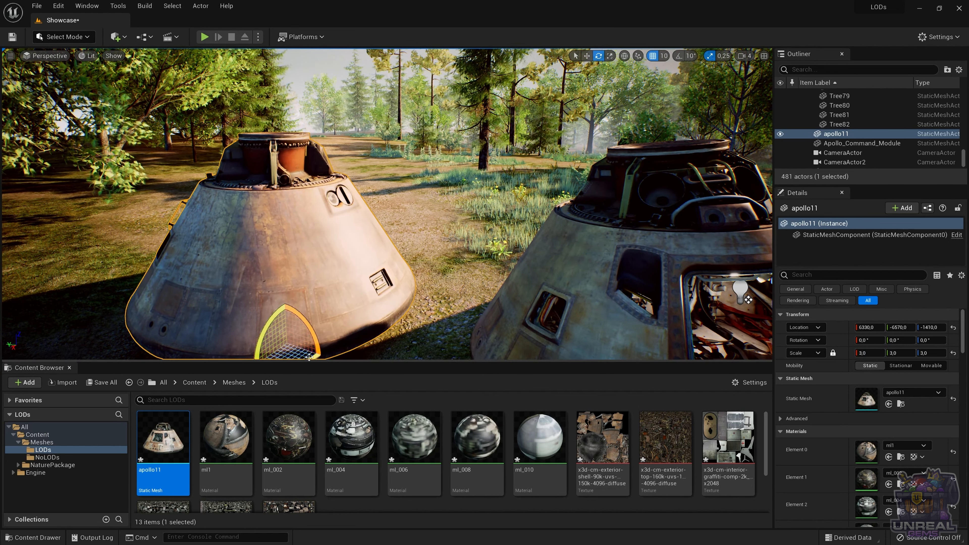
drag(309, 357, 326, 328)
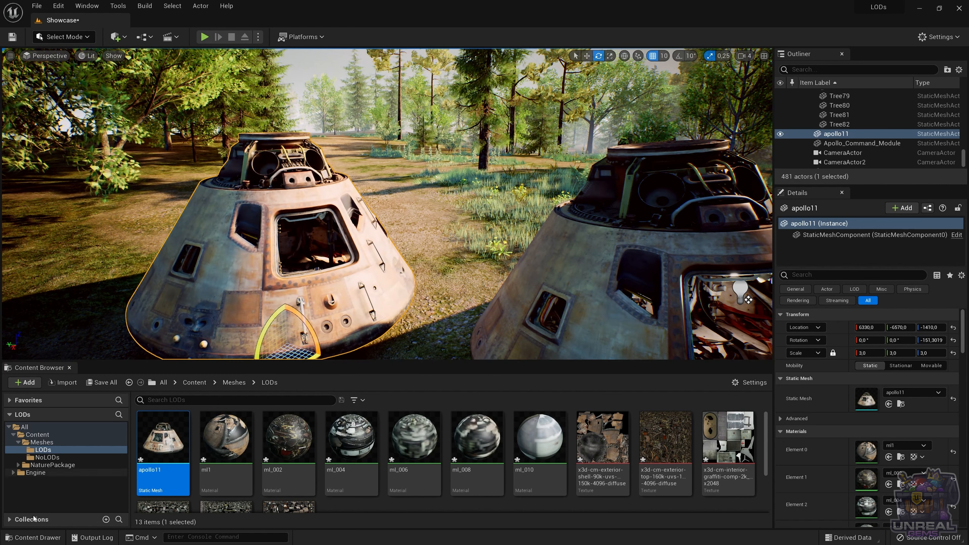
click(50, 542)
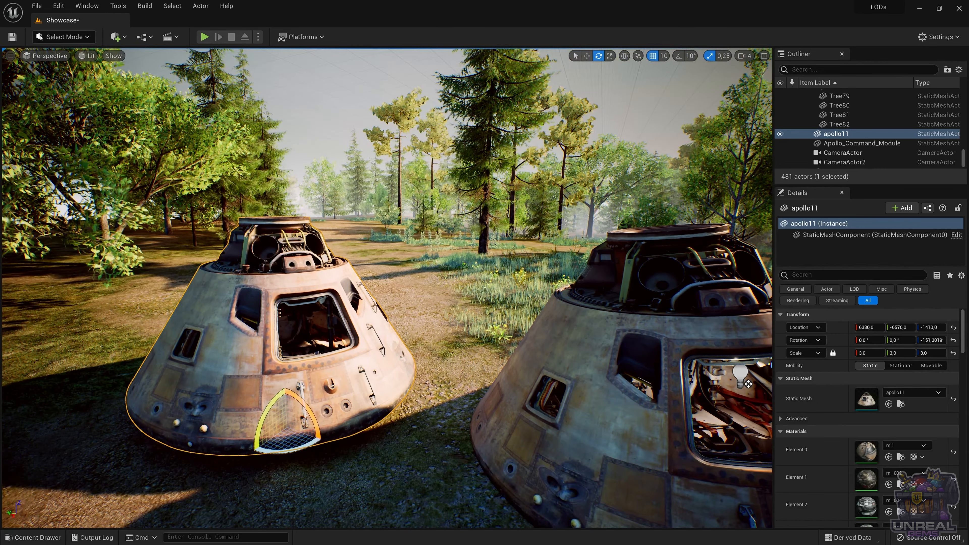
Step: Filter the details of the apollo11 actor by "lod"
right_drag(387, 288, 382, 322)
right_drag(263, 329, 233, 329)
scroll(261, 330, up, 3)
scroll(262, 331, up, 1)
scroll(261, 330, up, 3)
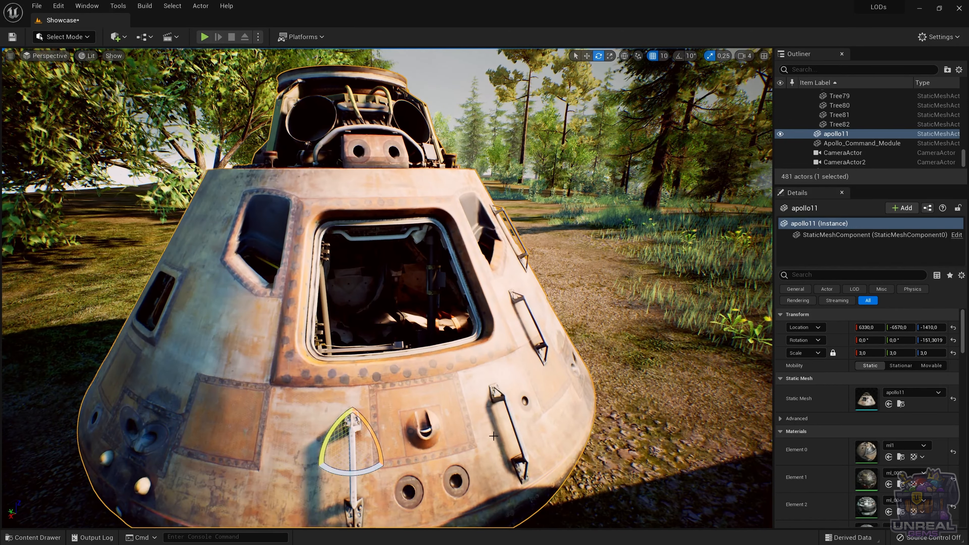
scroll(825, 448, down, 5)
scroll(820, 404, down, 4)
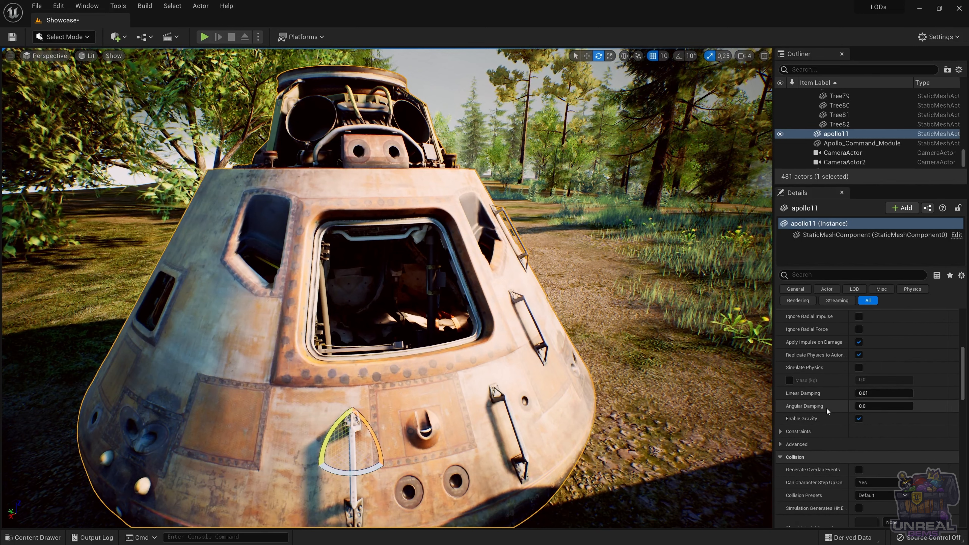
click(810, 275)
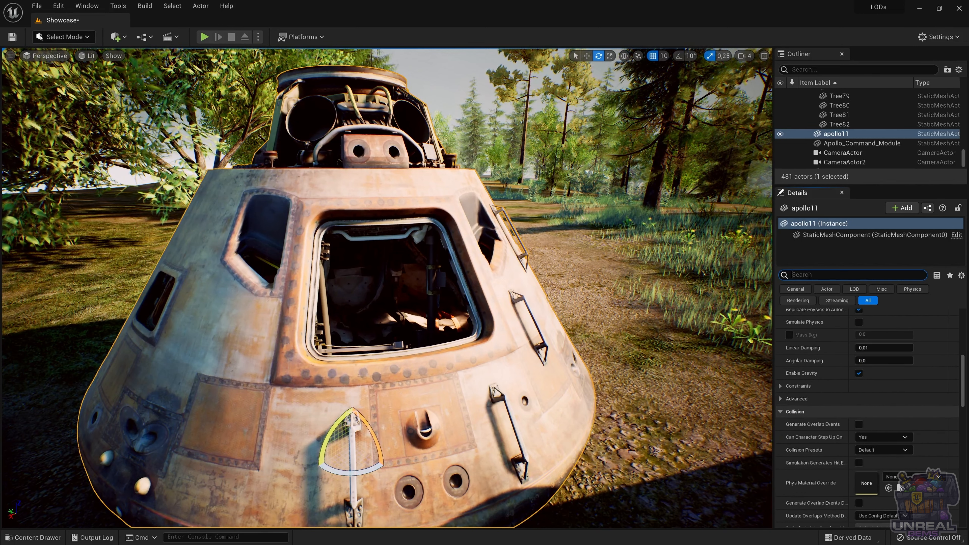
text(lod)
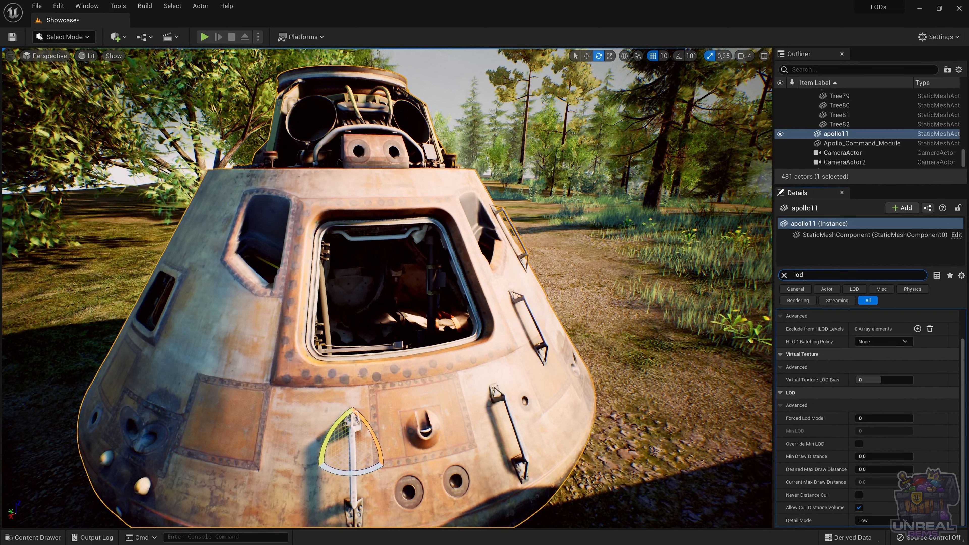
Step: Preview apollo11 with Forced Lod Model set to 2, 3 and 4 in turn, and restore it to 0
click(866, 418)
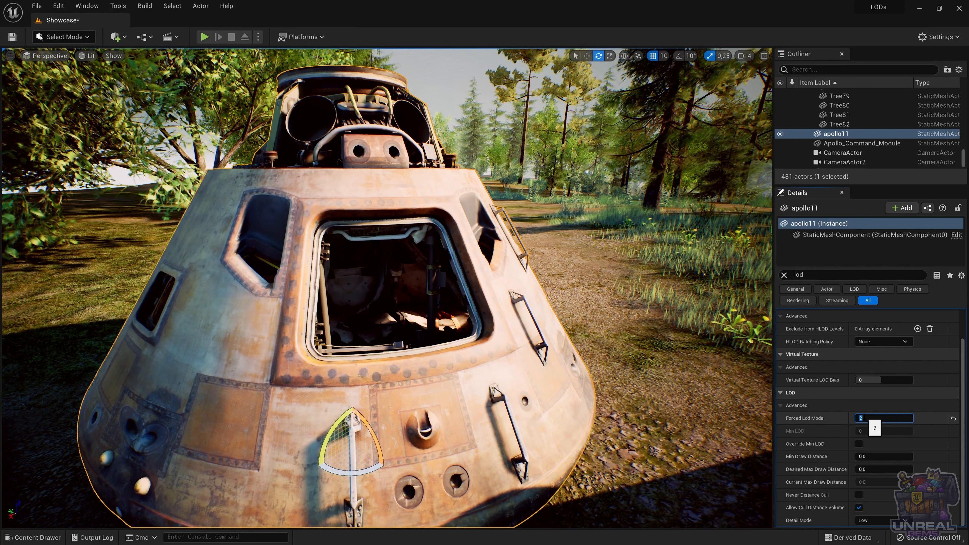
key(Return)
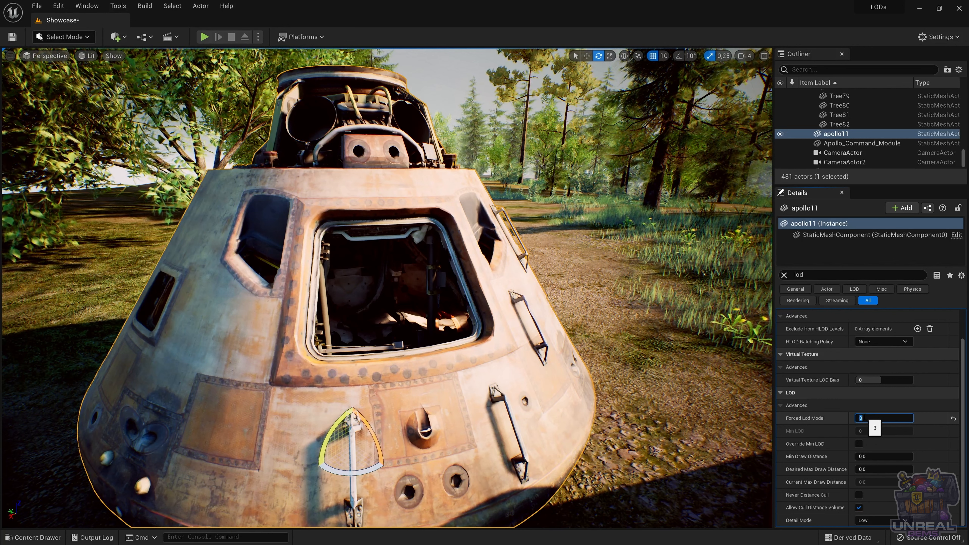
text(4)
key(Return)
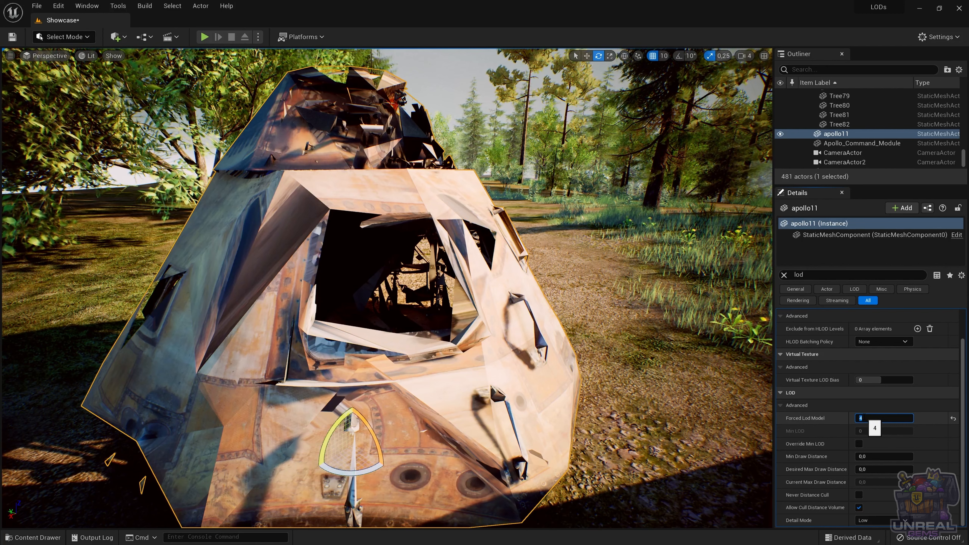
key(Return)
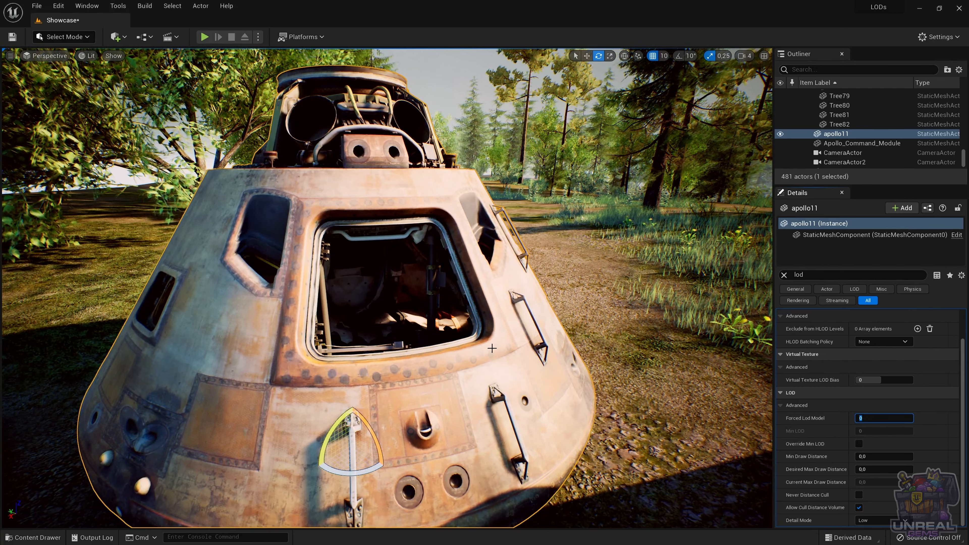
Step: Examine how apollo11's geometry switches between LODs as the viewing distance changes
scroll(522, 406, down, 1)
scroll(507, 340, down, 1)
scroll(507, 338, down, 6)
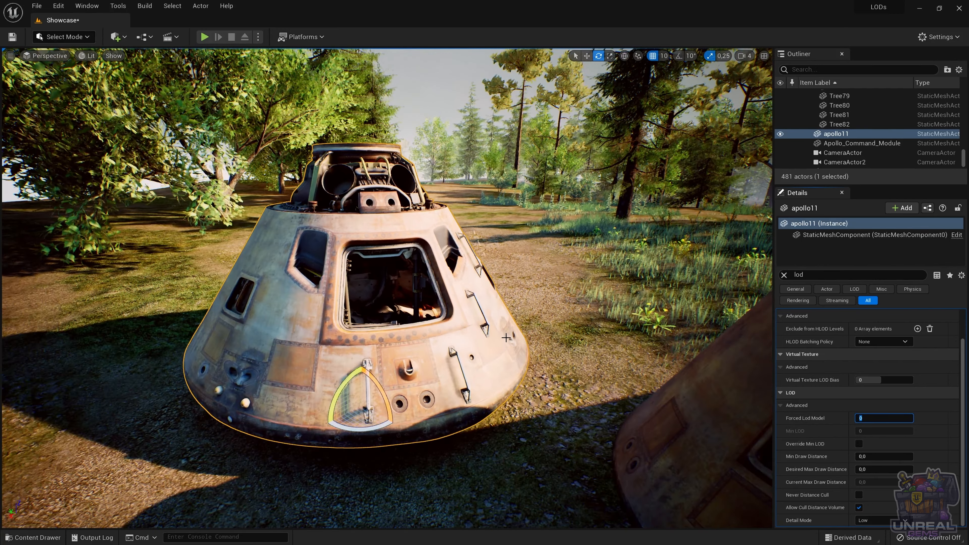
scroll(481, 337, down, 6)
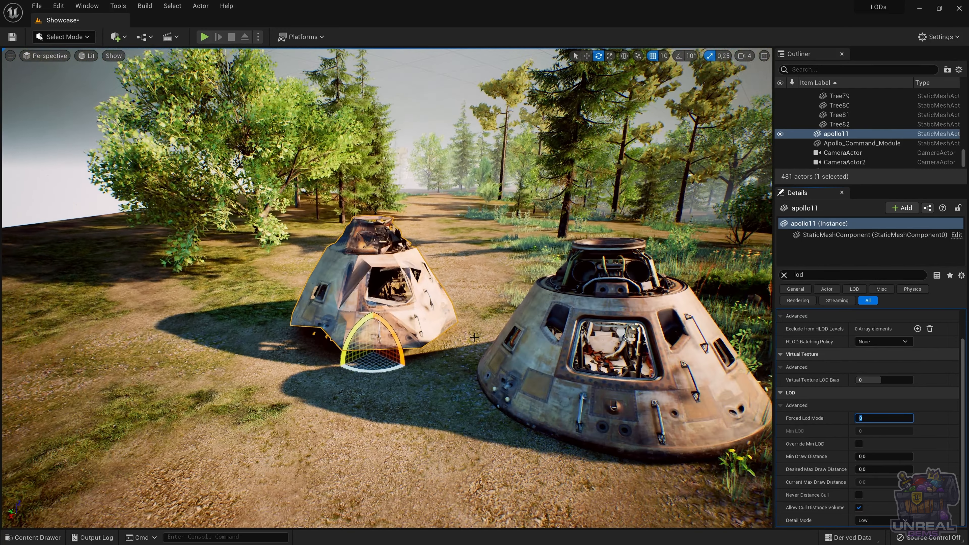
scroll(475, 345, up, 10)
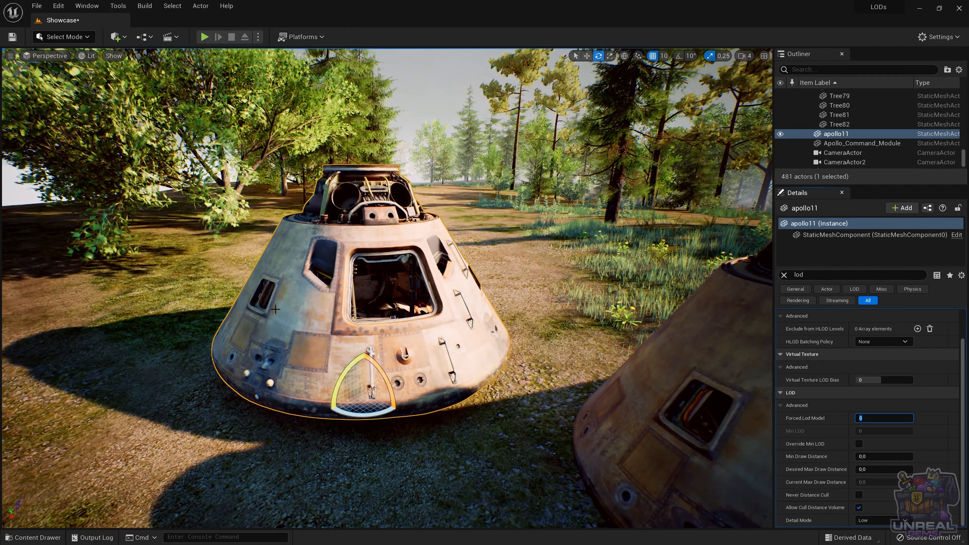
scroll(275, 193, up, 4)
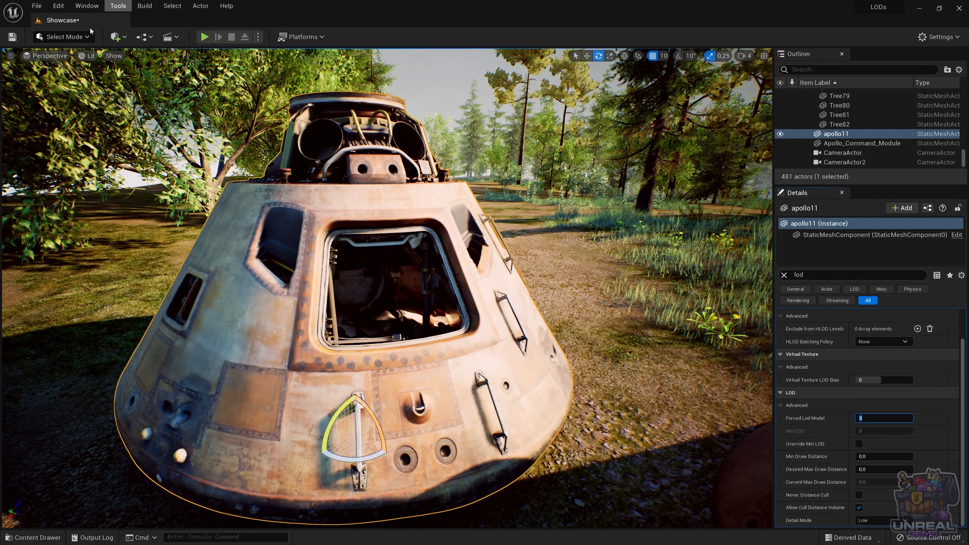
Step: Show the level in Mesh LOD Coloration and examine apollo11's LOD colours from close up to far away
click(89, 56)
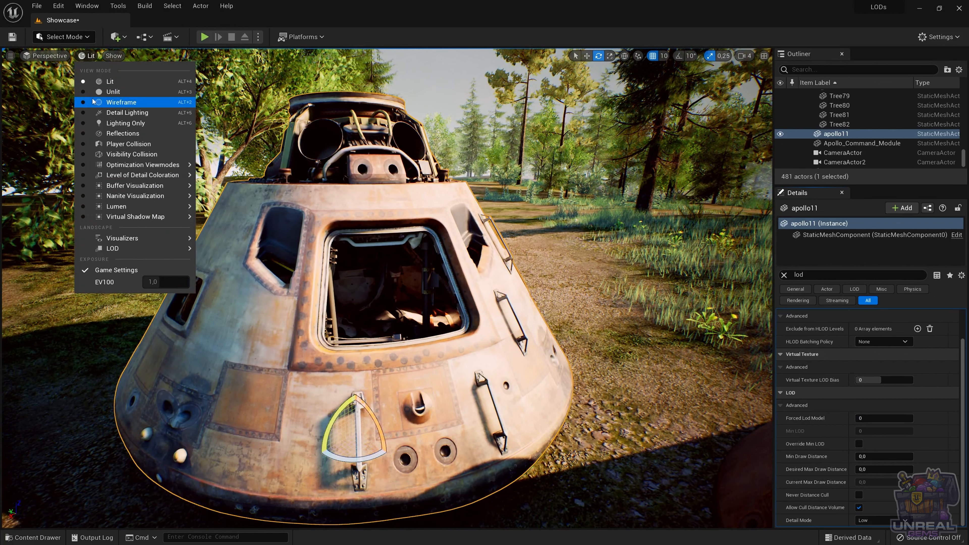
mouse_move(143, 178)
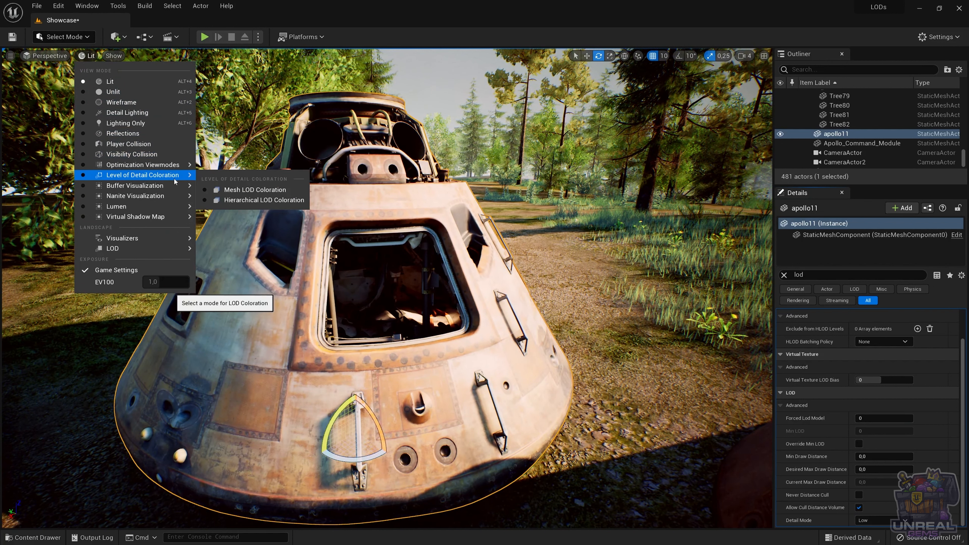
click(248, 189)
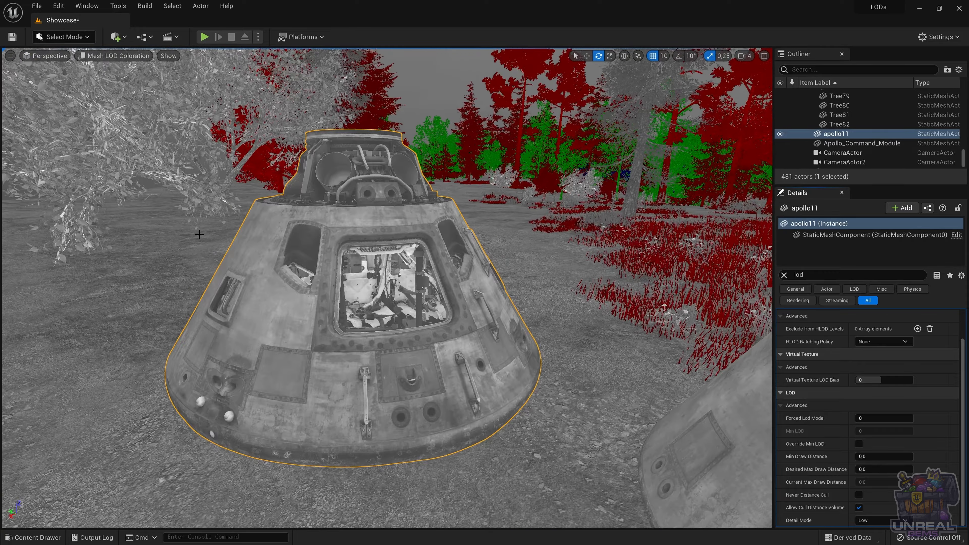
scroll(197, 236, up, 10)
scroll(197, 235, down, 2)
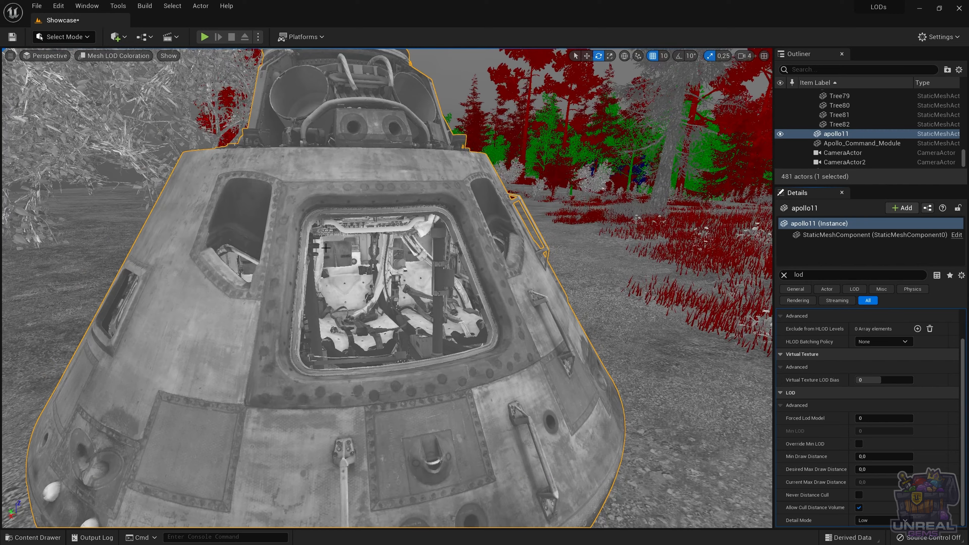
scroll(326, 243, down, 1)
scroll(326, 243, down, 3)
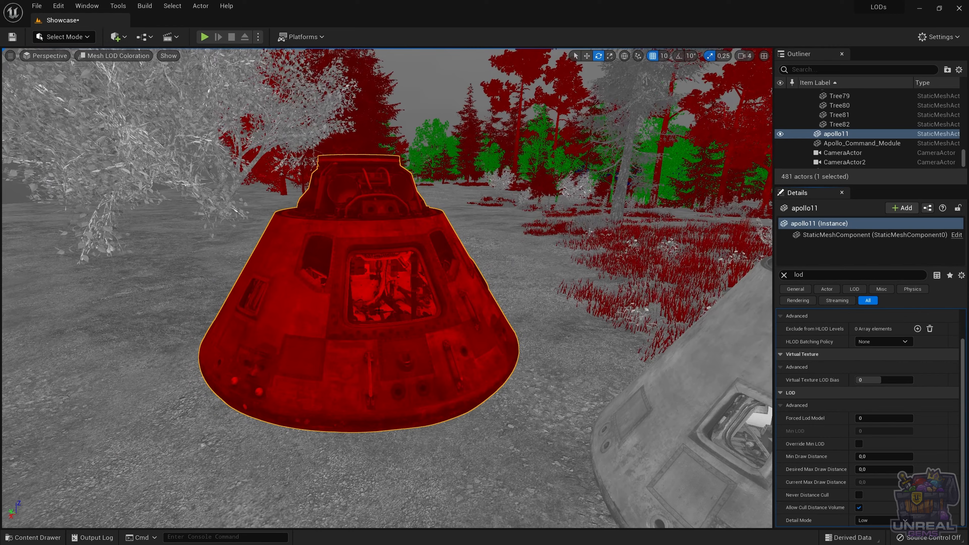
scroll(342, 304, down, 1)
scroll(342, 305, down, 3)
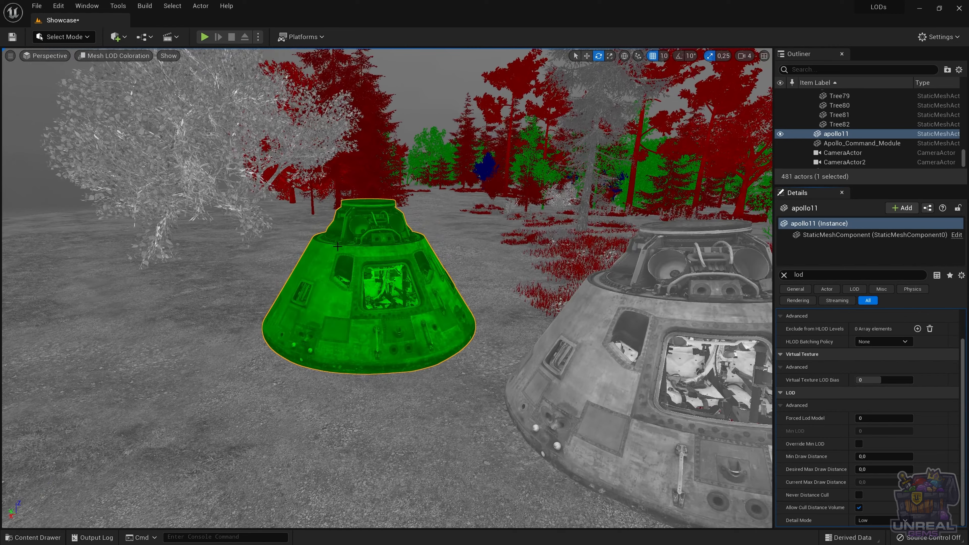
scroll(391, 330, down, 3)
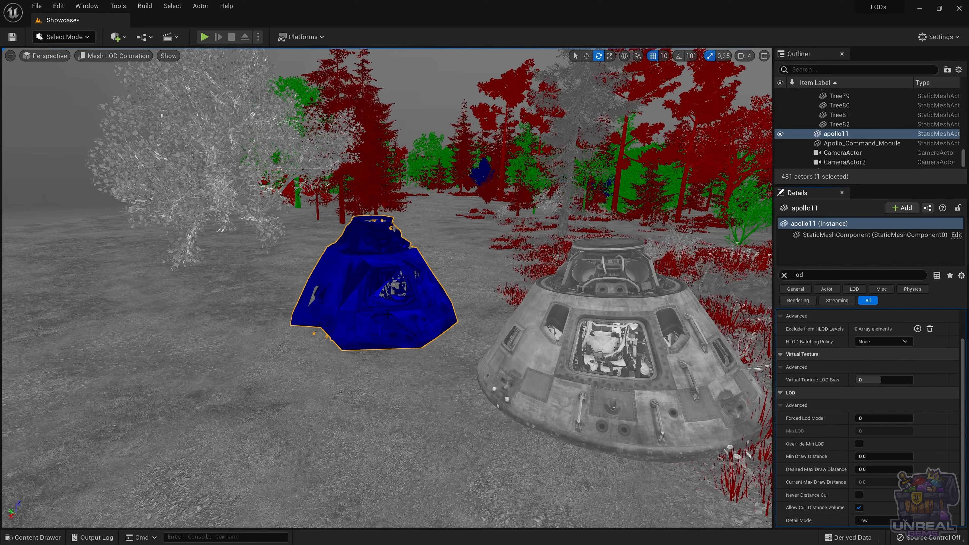
scroll(387, 314, up, 10)
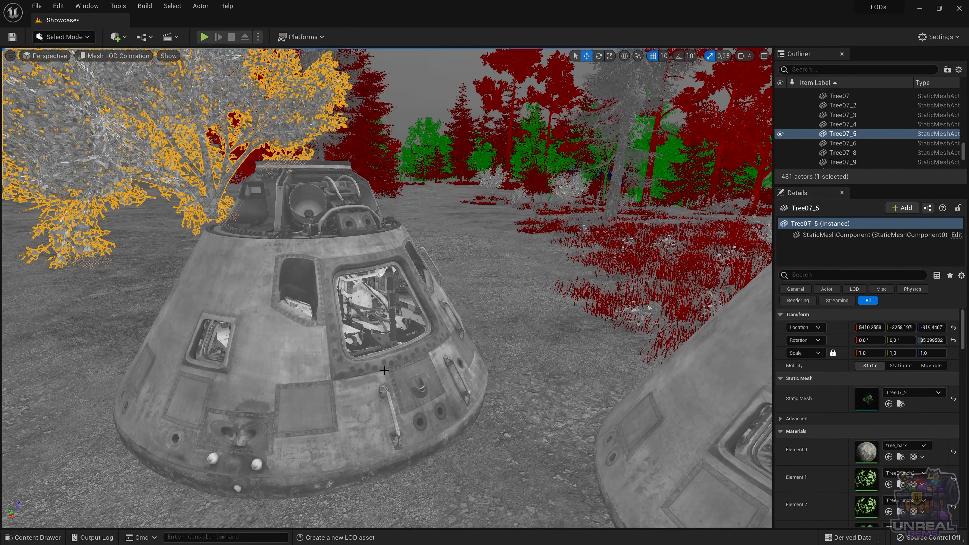
Step: Select the apollo capsule and examine its LOD colour transitions at different viewing distances
click(392, 368)
scroll(391, 369, down, 8)
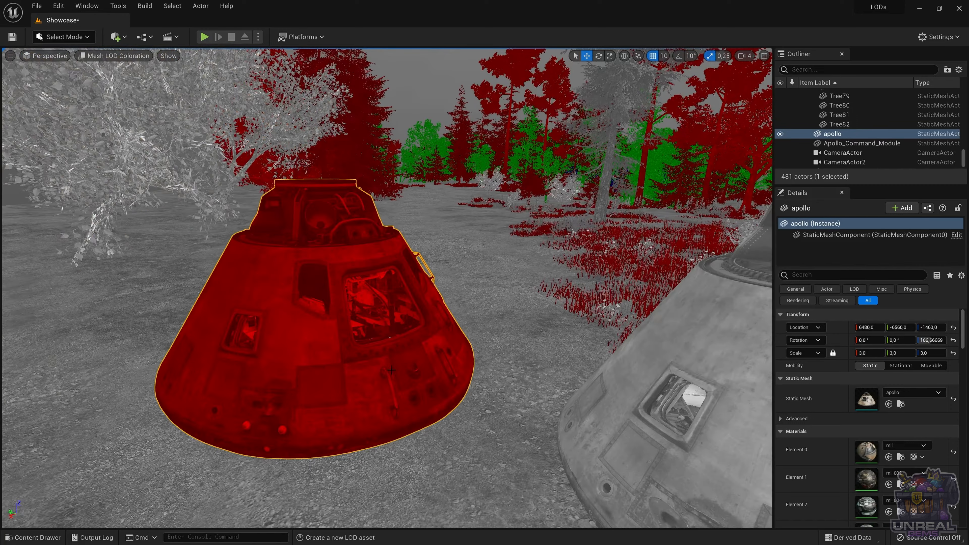
scroll(391, 369, down, 3)
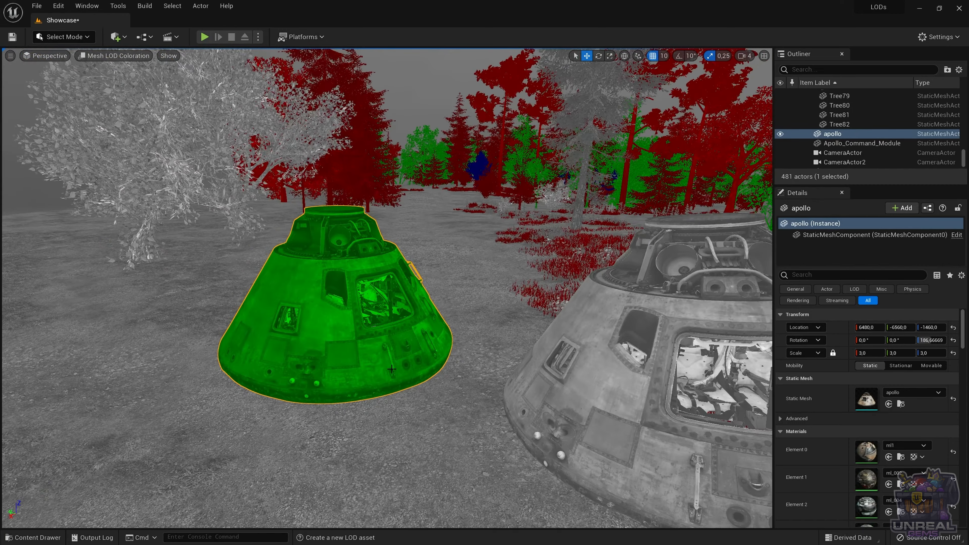
scroll(392, 369, down, 3)
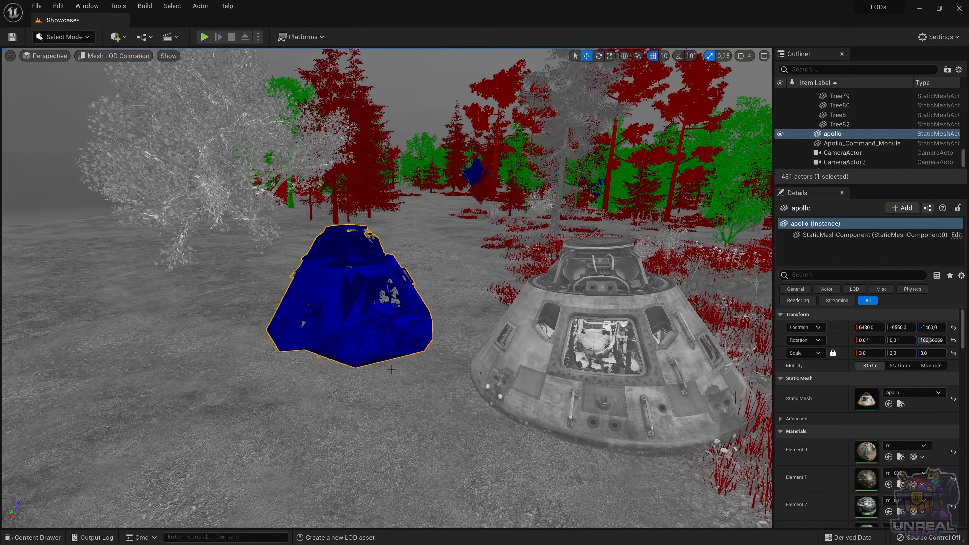
scroll(392, 370, up, 3)
scroll(392, 370, down, 3)
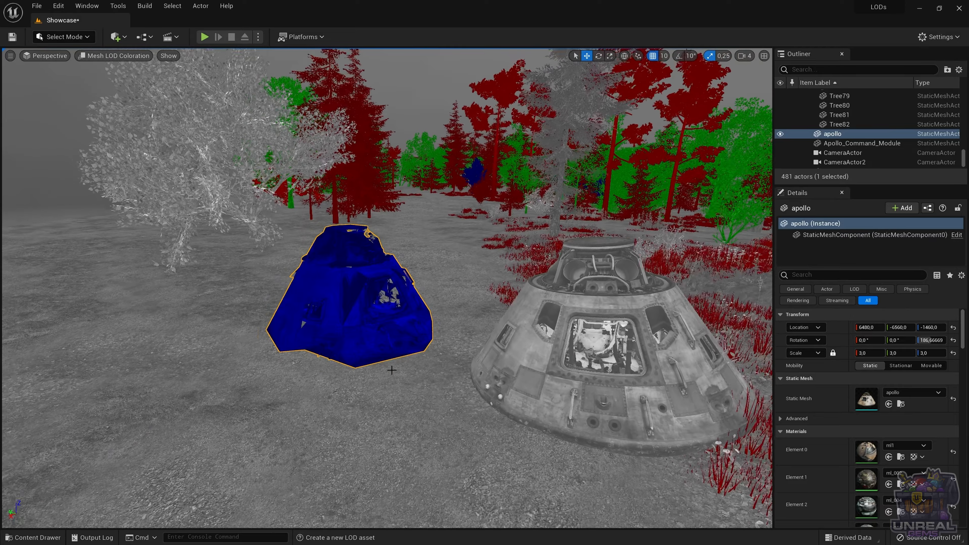
scroll(393, 370, up, 3)
scroll(393, 370, down, 3)
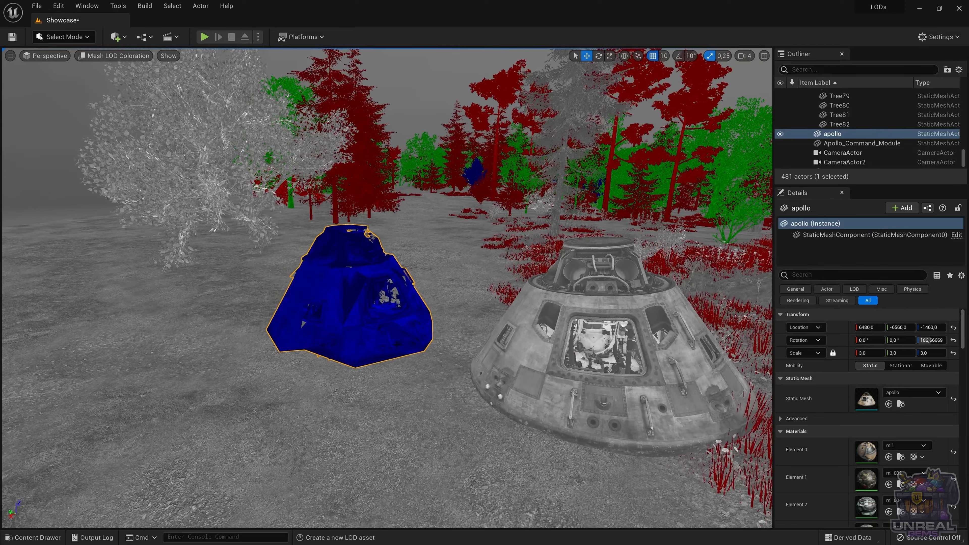
scroll(393, 370, up, 1)
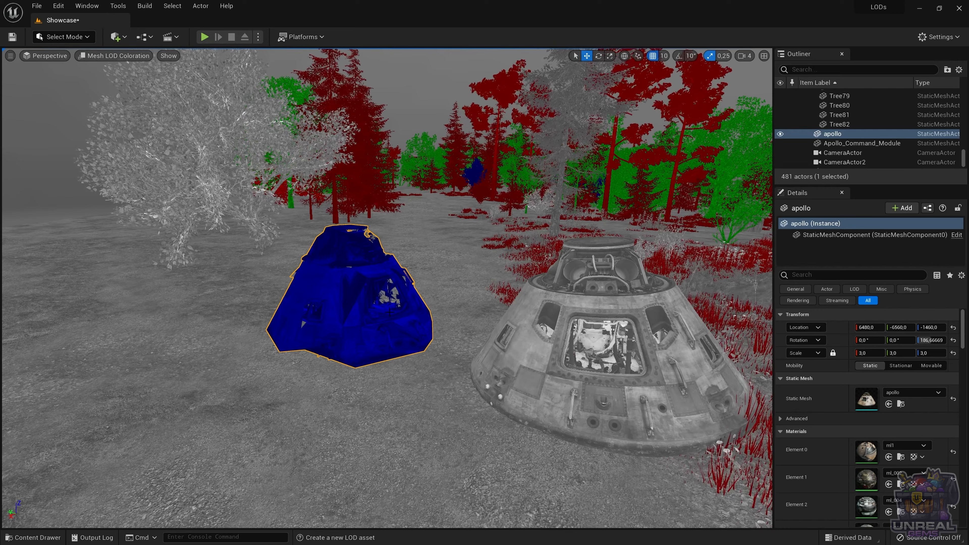
Step: Restore the Lit view mode in the level and open the apollo actor's static mesh for editing
click(118, 58)
click(109, 81)
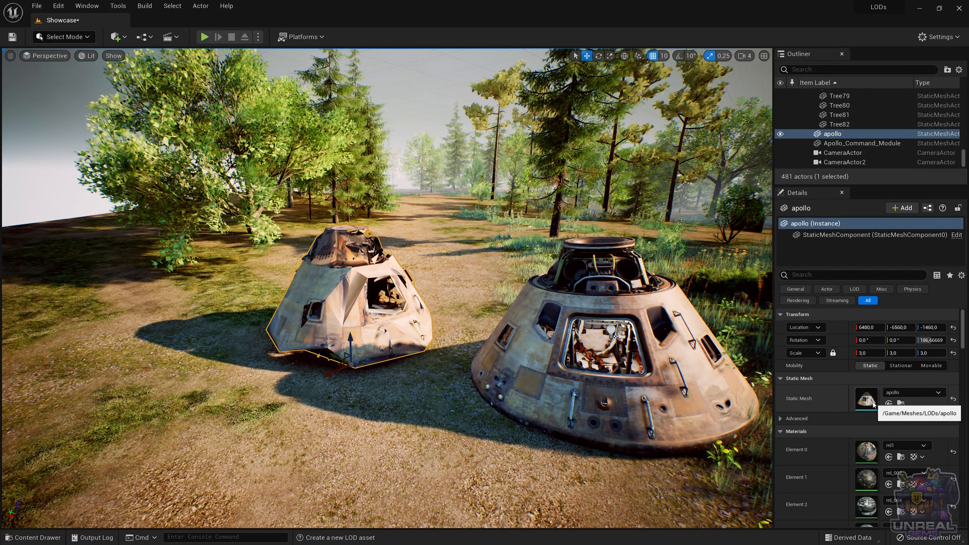
double_click(867, 399)
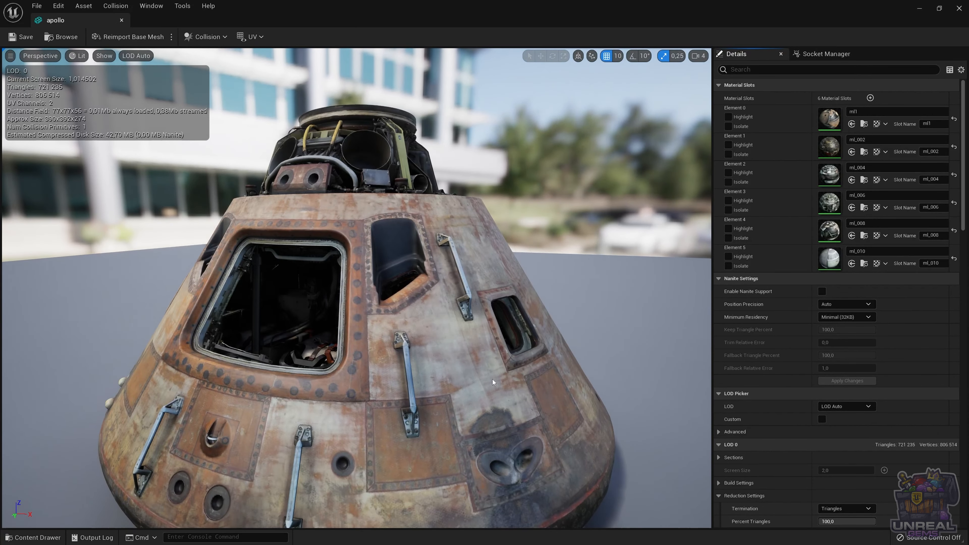
scroll(492, 380, down, 5)
scroll(493, 382, up, 4)
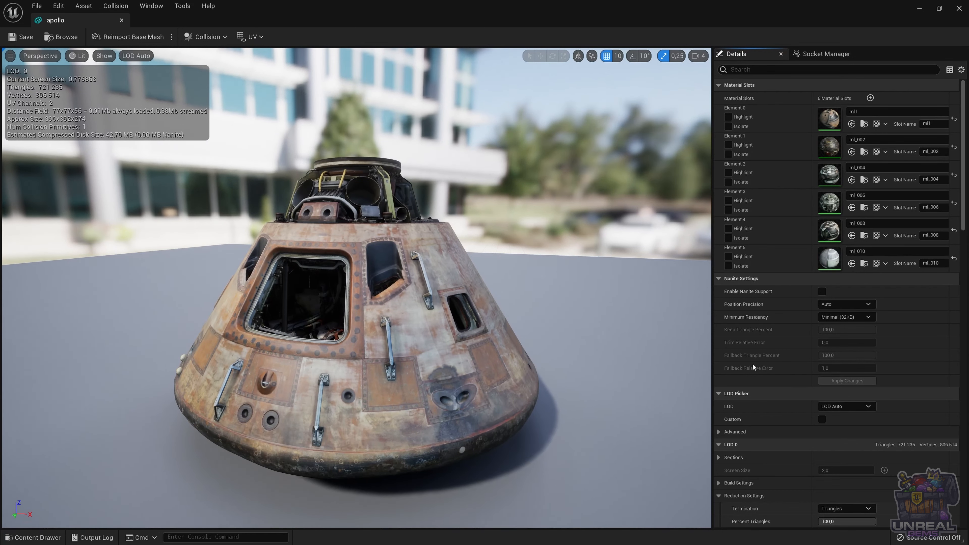
click(74, 58)
mouse_move(180, 170)
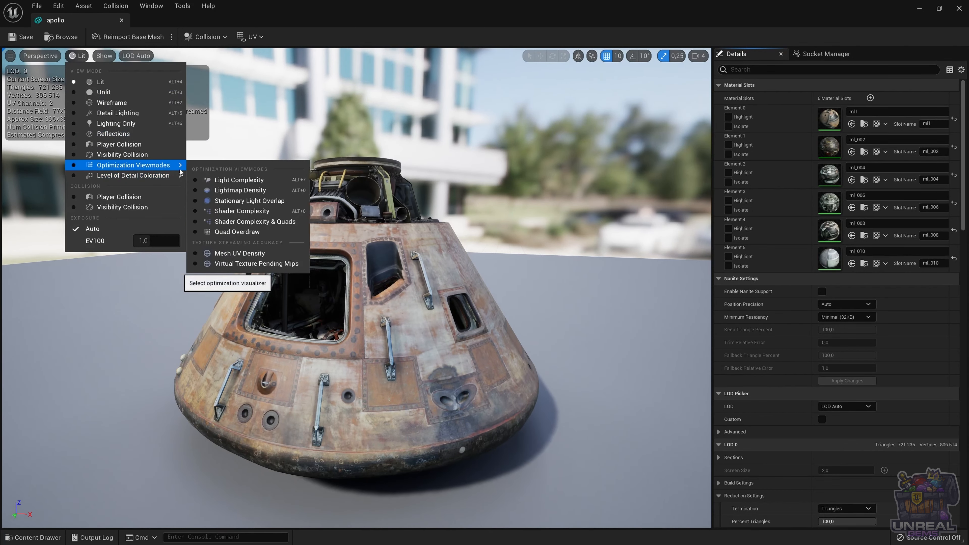
click(359, 144)
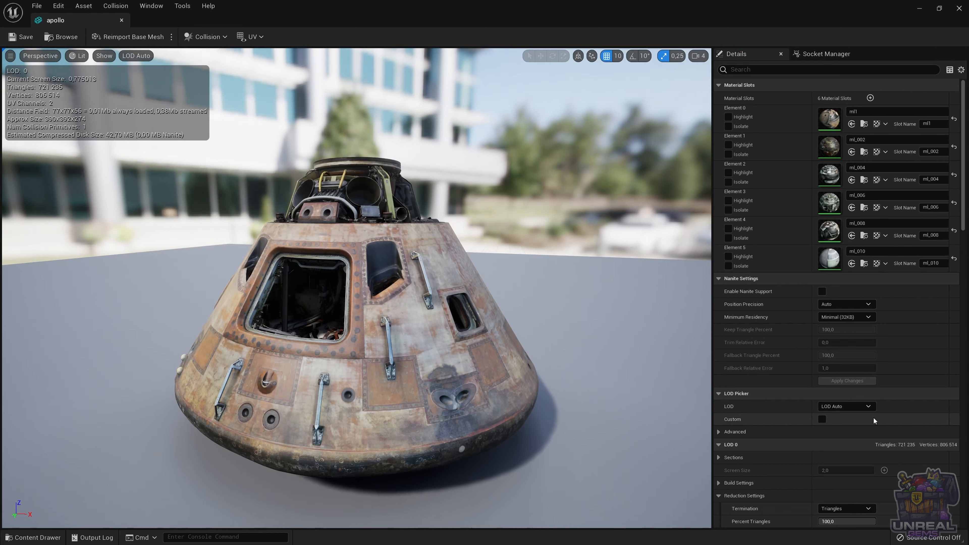
Step: Preview LOD 0, LOD 1, LOD 2 and LOD 3 of the apollo mesh in turn and return the preview to LOD Auto
click(861, 407)
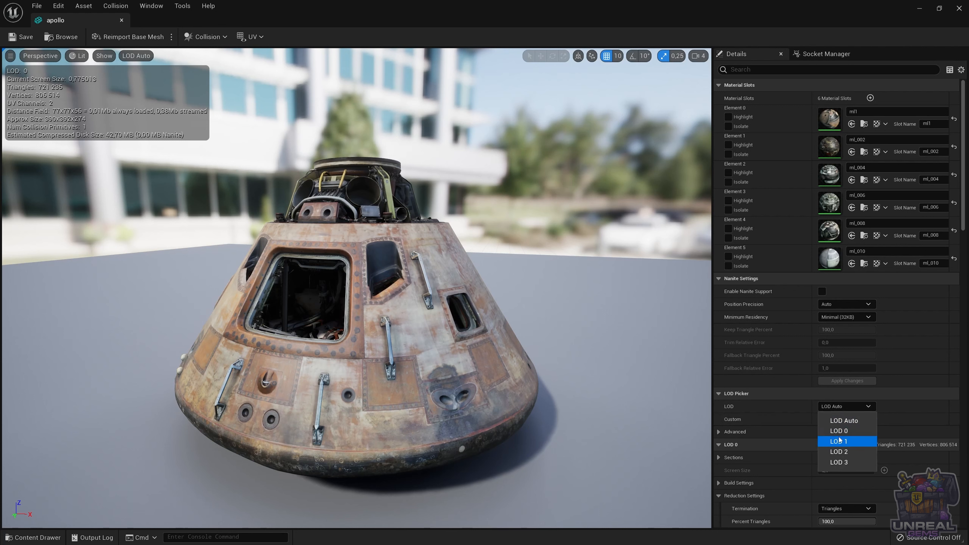
click(839, 432)
click(847, 408)
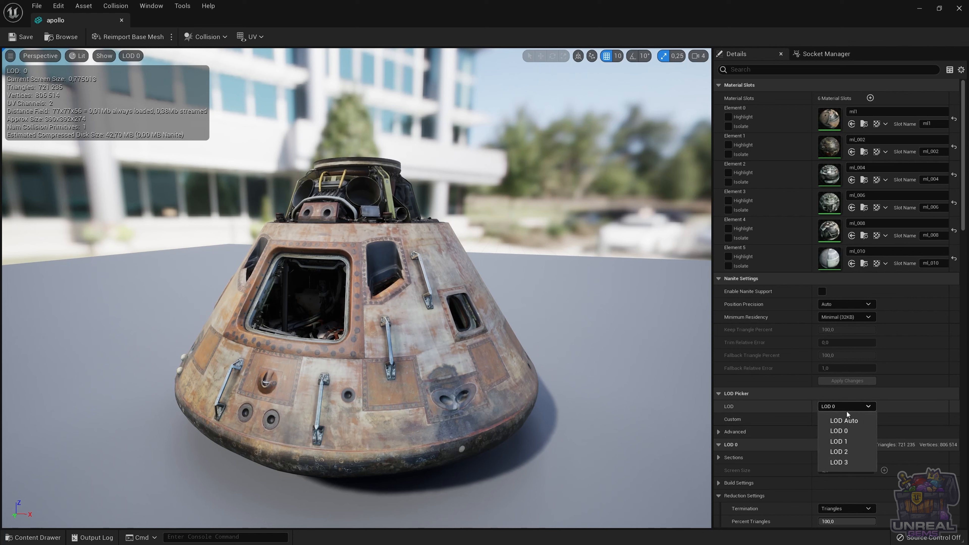
click(846, 442)
click(846, 407)
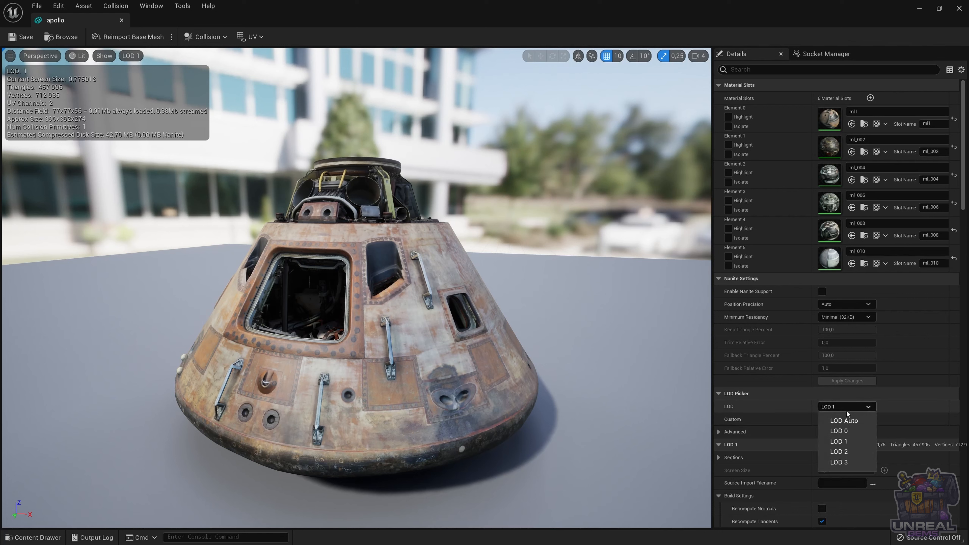
click(846, 445)
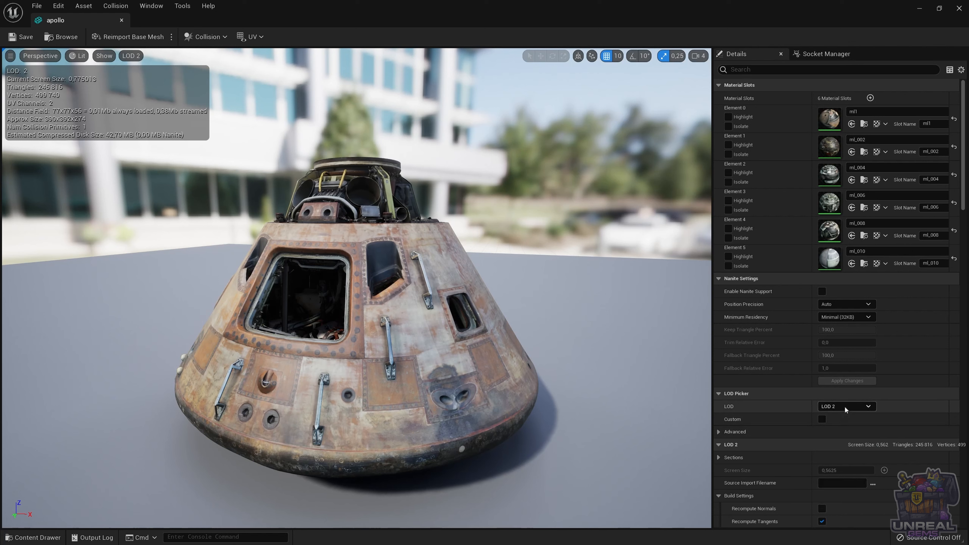
click(846, 408)
click(846, 447)
click(846, 463)
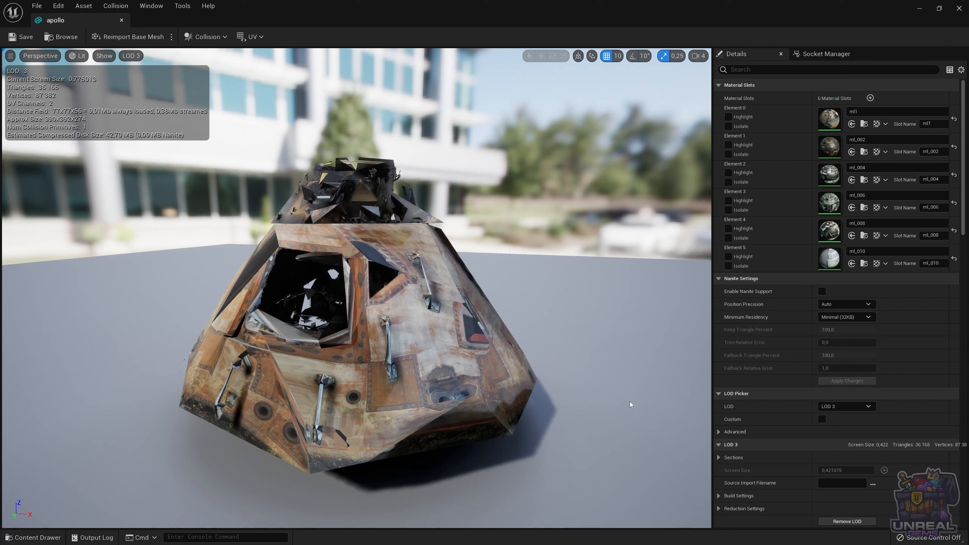
click(863, 408)
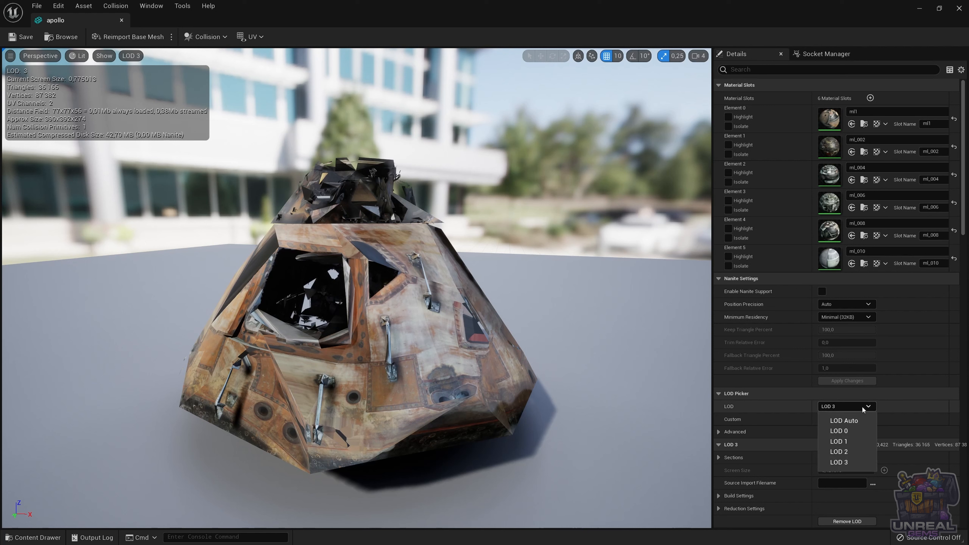
click(855, 422)
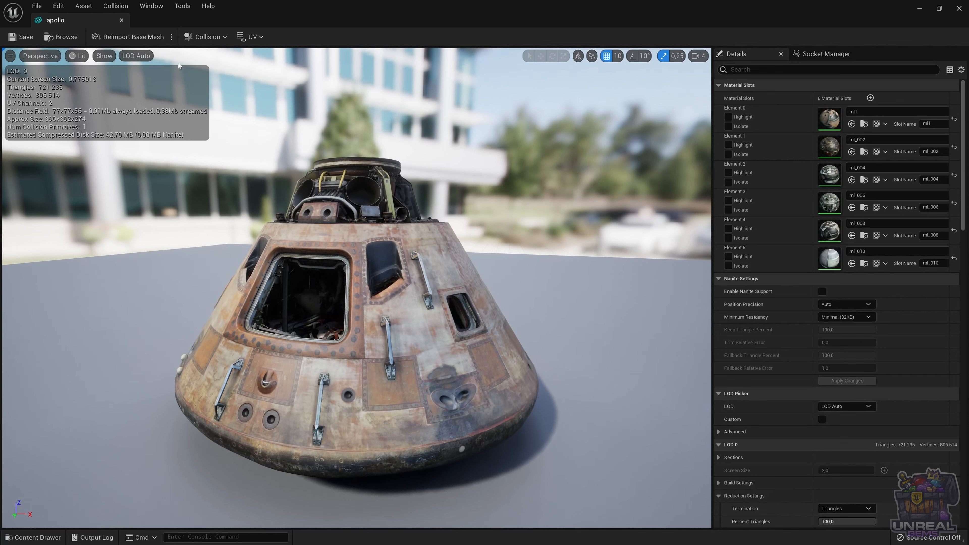
Step: Examine LOD 0 through LOD 3 of the apollo mesh in Mesh LOD Coloration and restore the Lit view mode
click(73, 56)
mouse_move(153, 168)
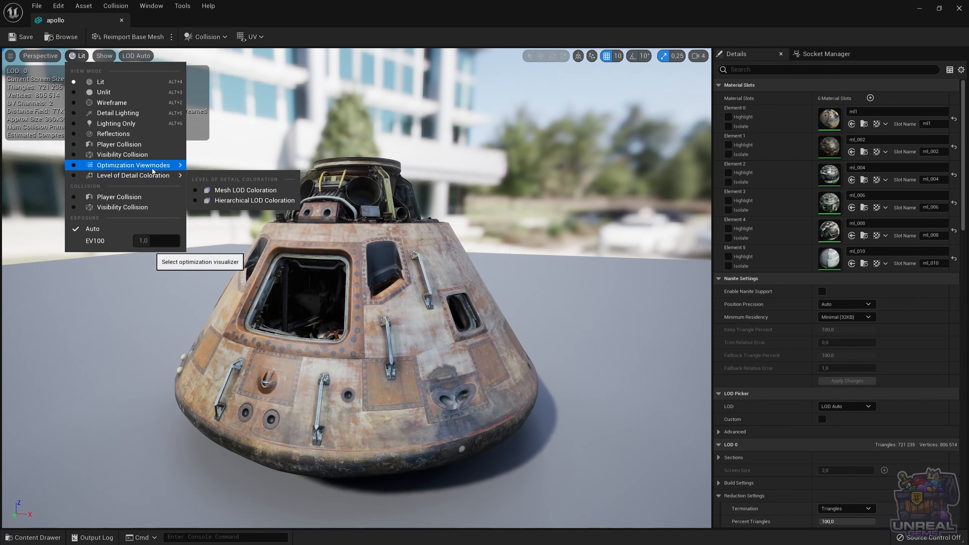
click(254, 191)
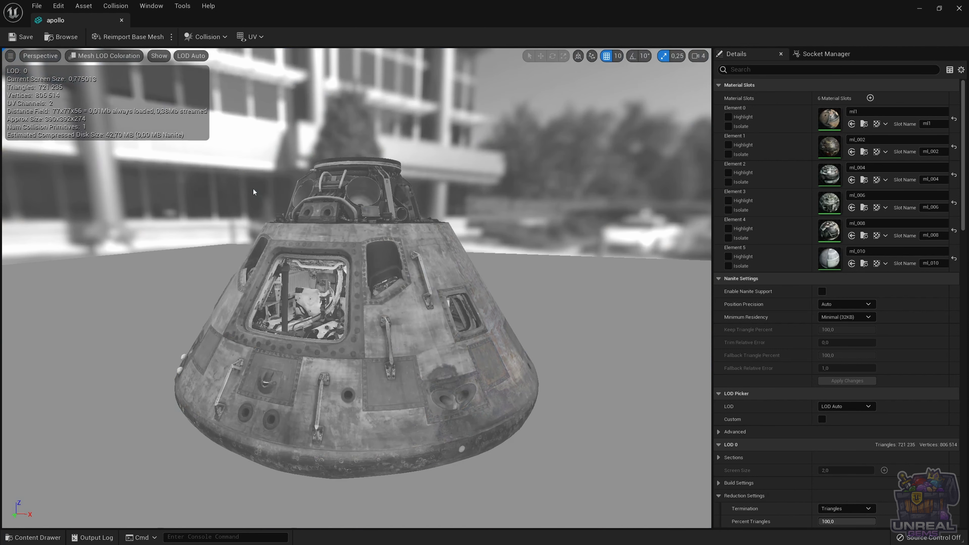
click(847, 408)
click(839, 430)
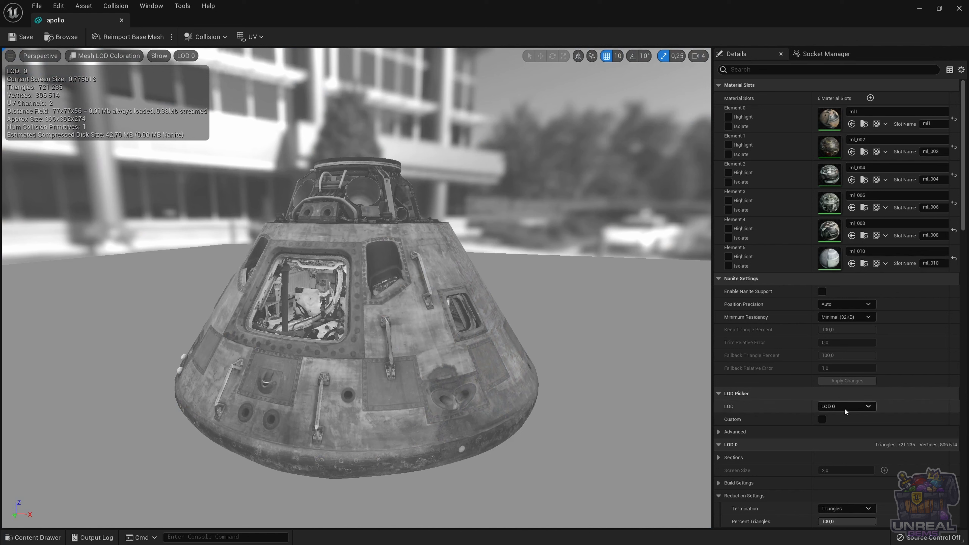
click(845, 407)
click(850, 441)
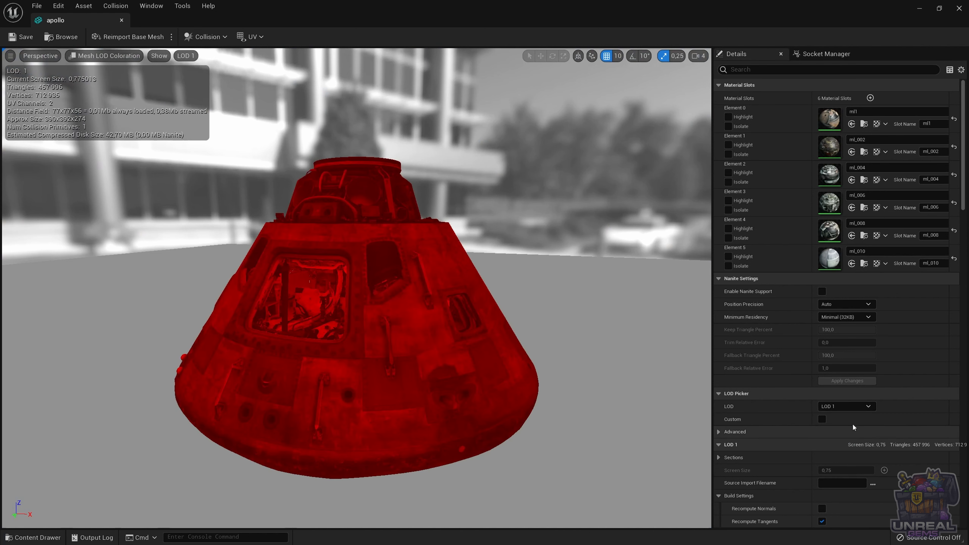
click(847, 407)
click(843, 453)
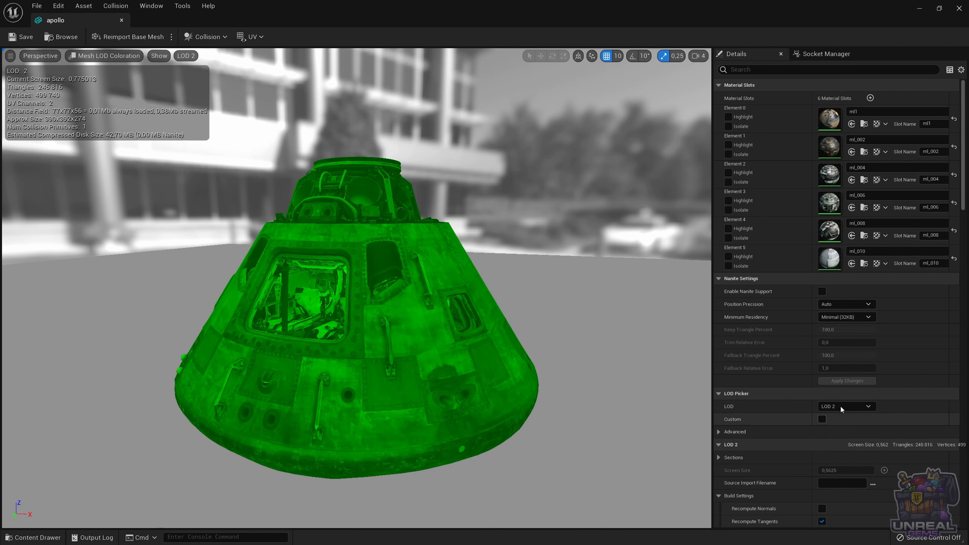
click(841, 407)
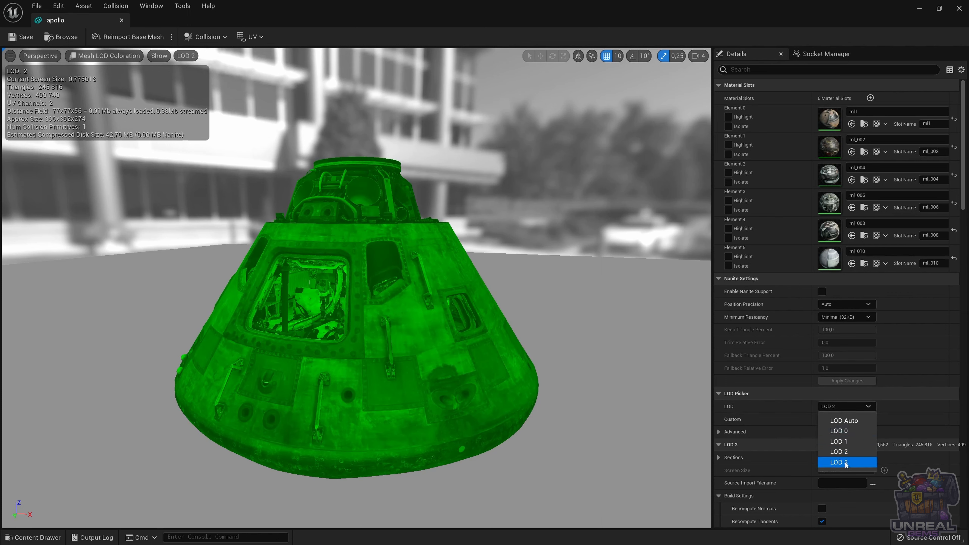
click(845, 463)
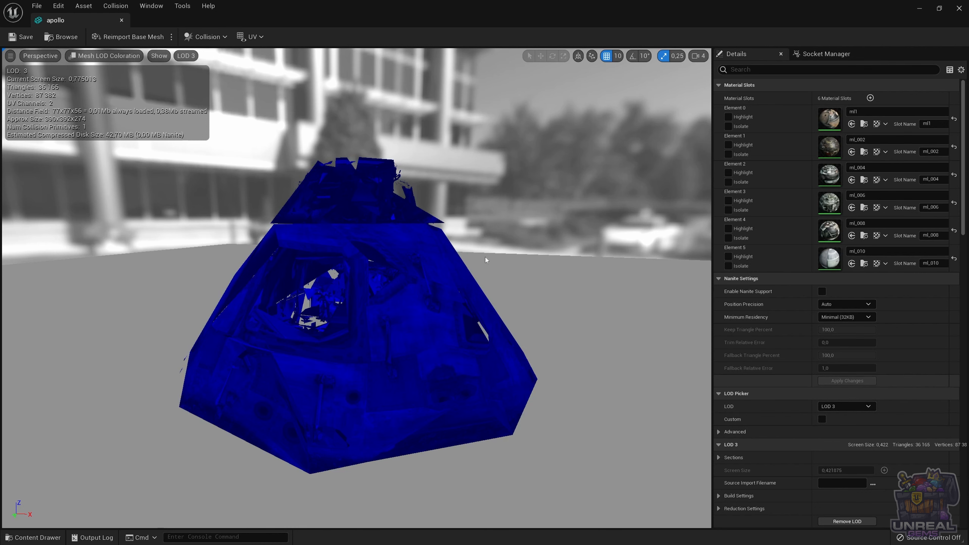
click(120, 57)
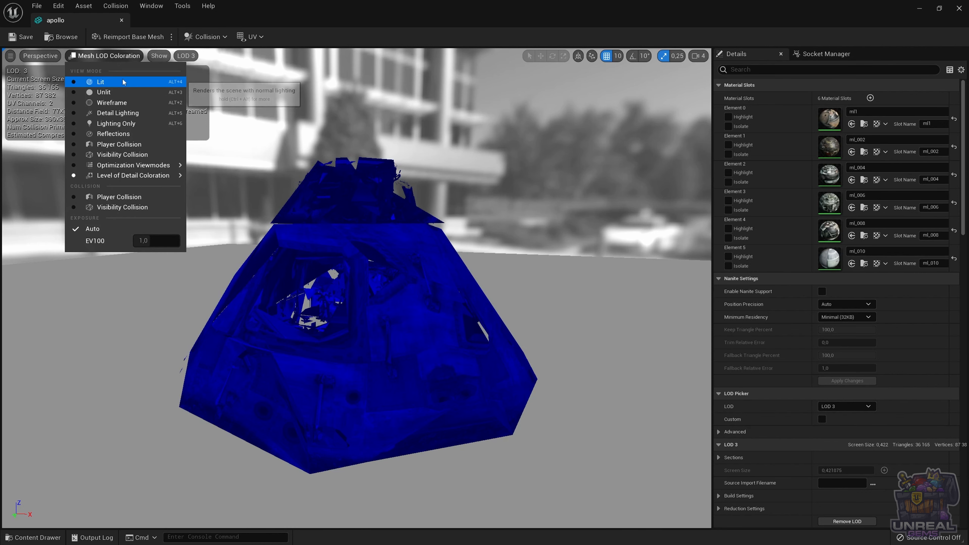
click(122, 78)
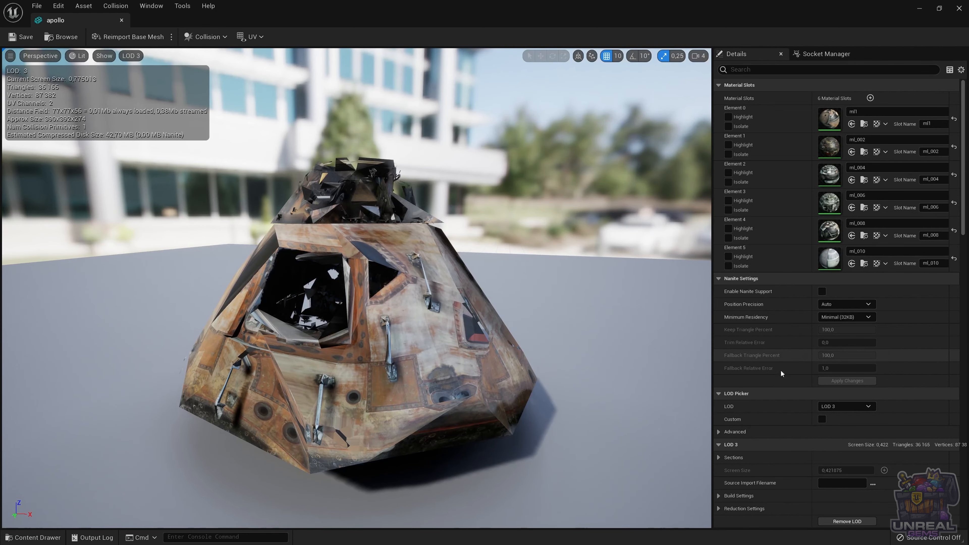
Step: Start Reimport LOD Level 3 in the apollo mesh's LOD settings and choose apollo-custom-LOD.fbx from Downloads as its source
scroll(778, 363, down, 5)
scroll(767, 346, down, 8)
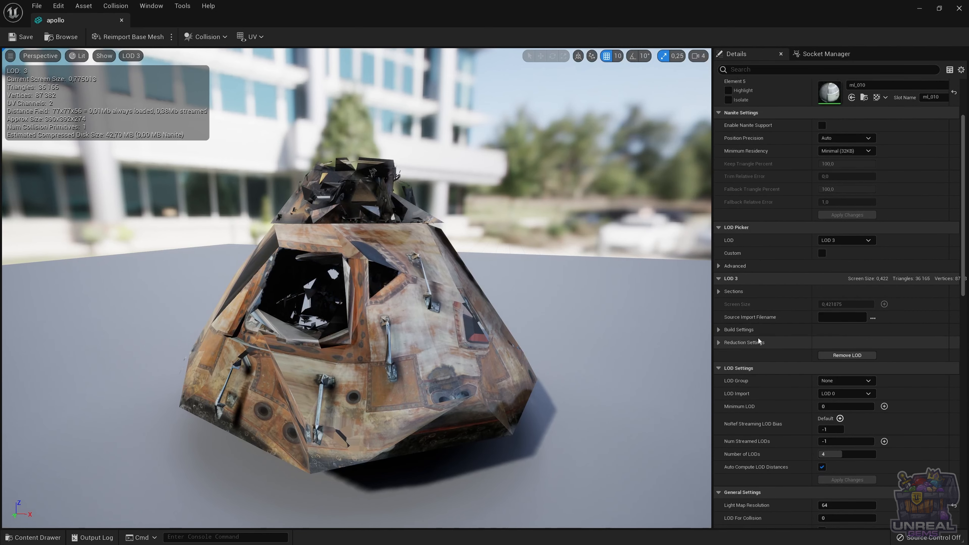
scroll(760, 341, down, 3)
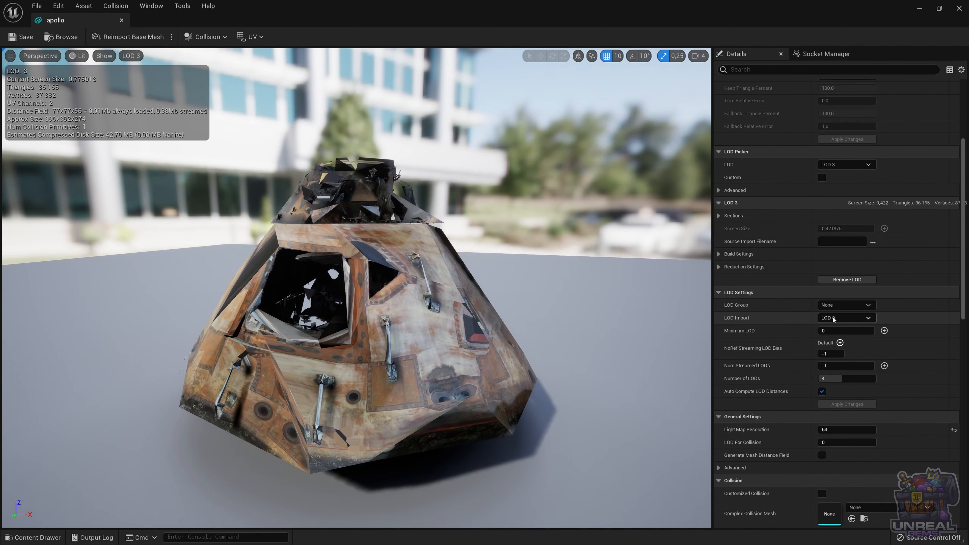
click(838, 323)
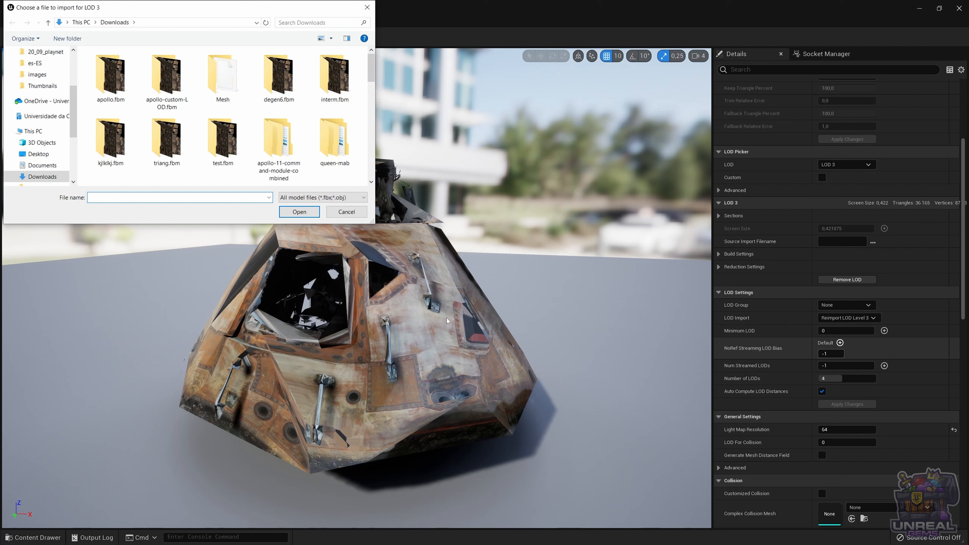
scroll(250, 163, down, 5)
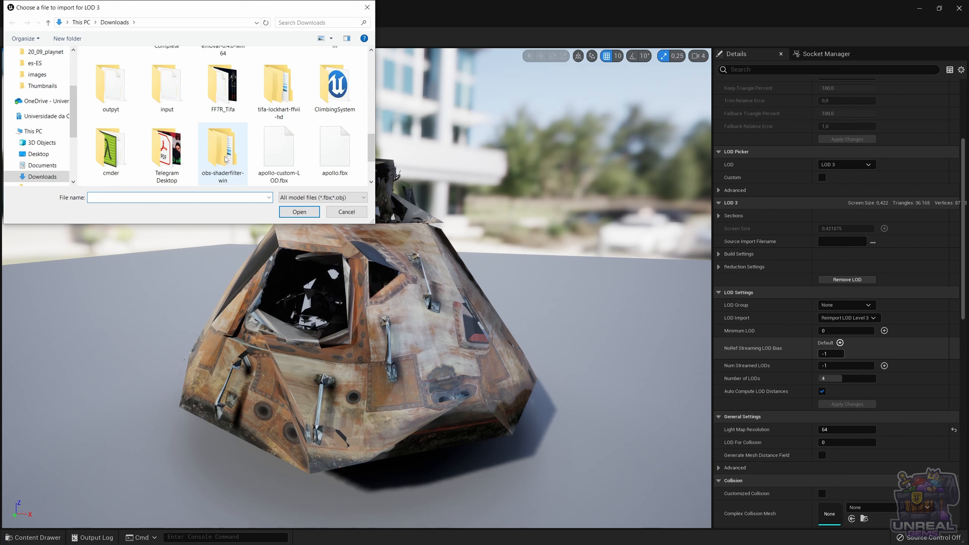
double_click(281, 160)
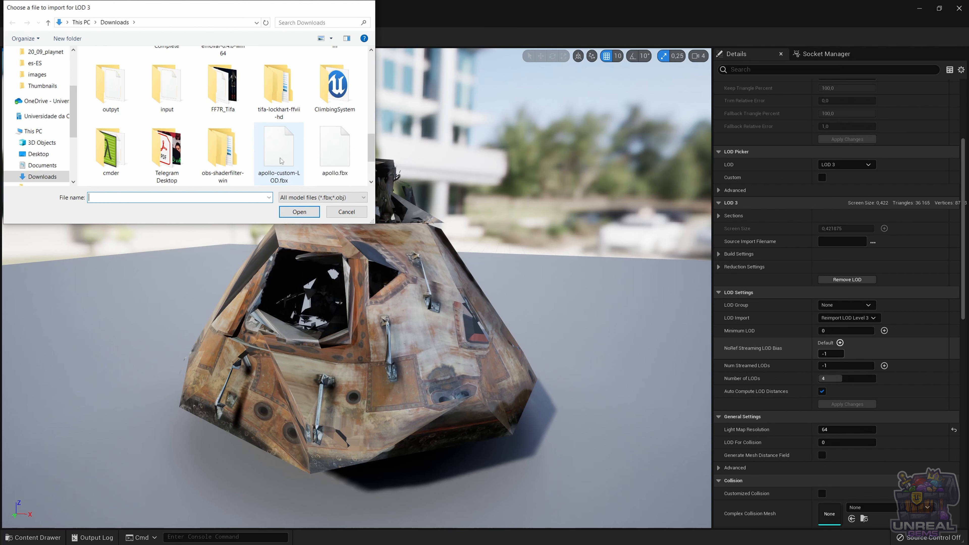
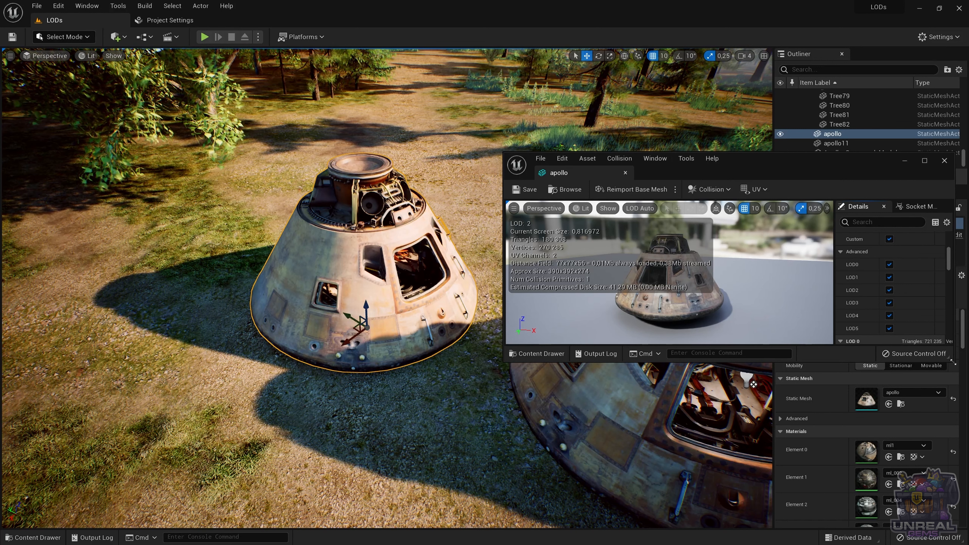
Step: Enlarge the apollo mesh editor window and display the level in the Mesh LOD Coloration view mode
drag(950, 362, 950, 450)
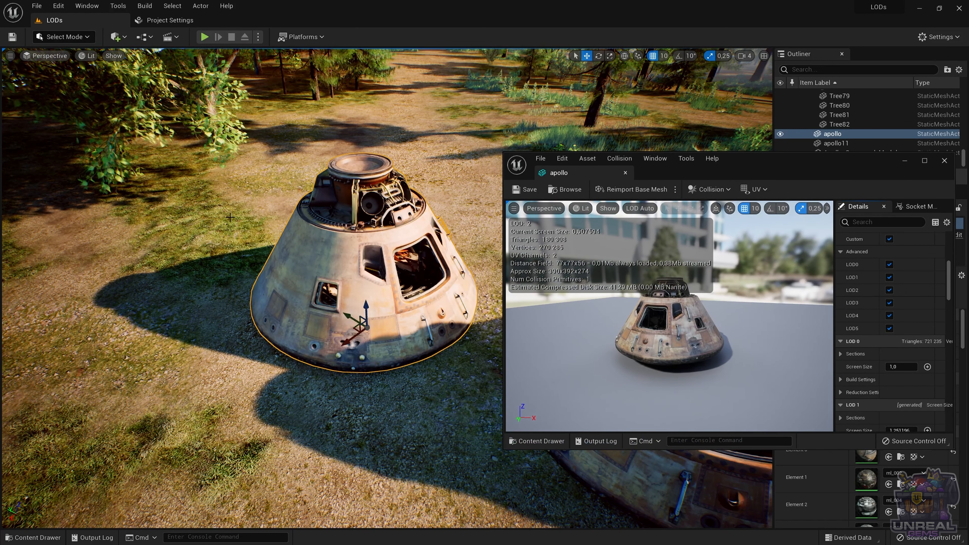
click(90, 57)
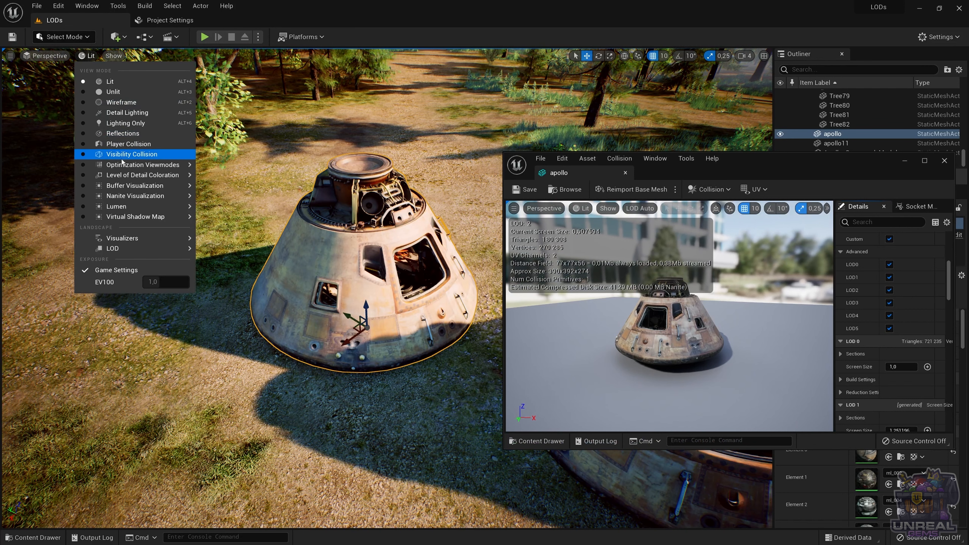
mouse_move(168, 176)
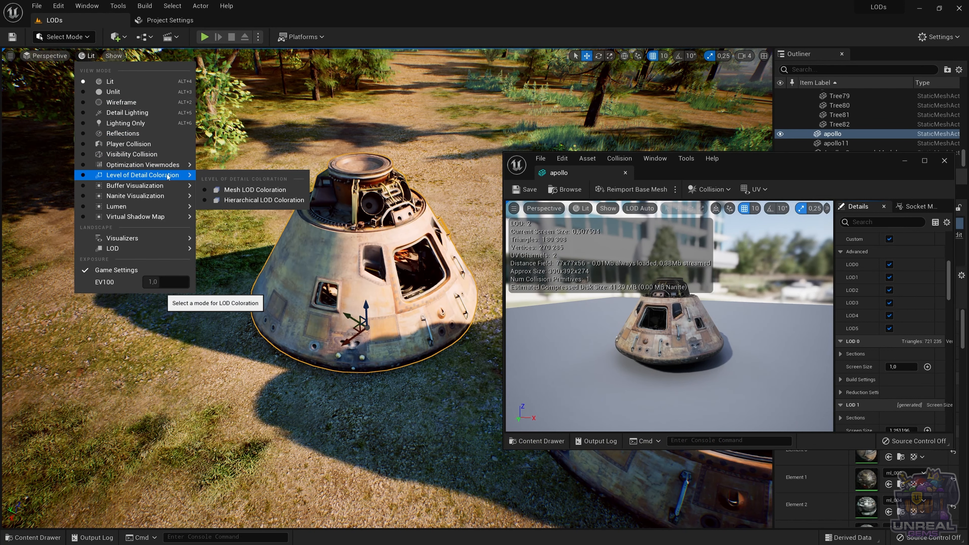
click(245, 191)
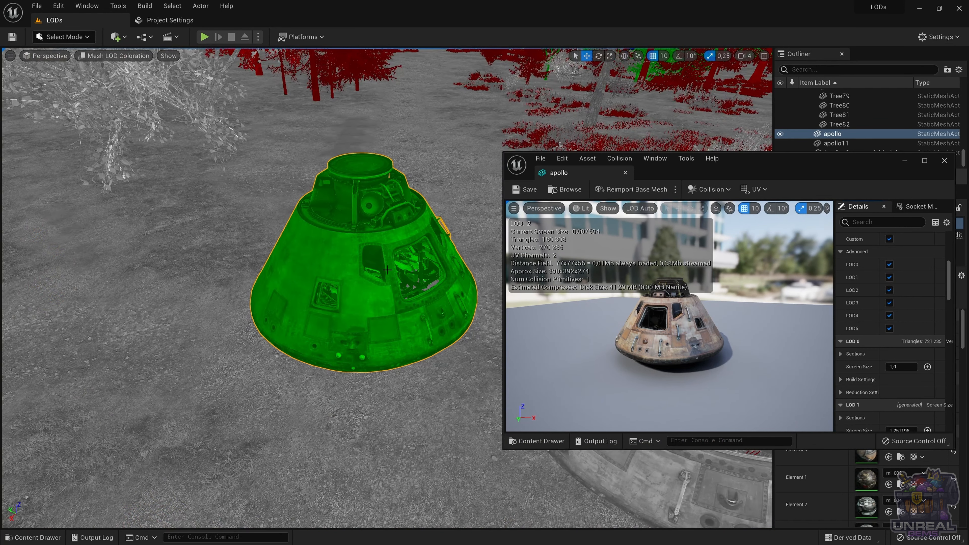
Step: Examine at which distances the apollo capsule in the level switches between its LODs
right_drag(388, 270, 381, 260)
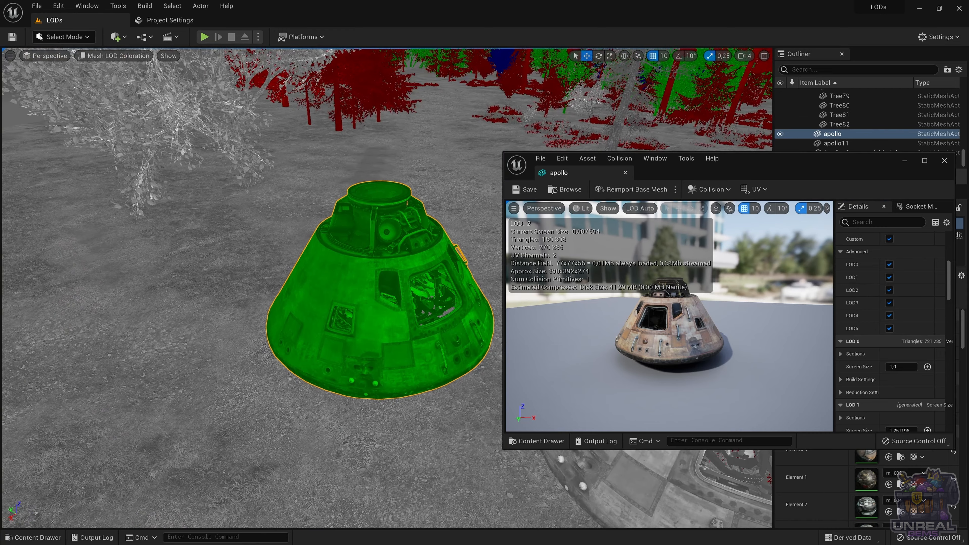
key(w)
key(d)
key(w)
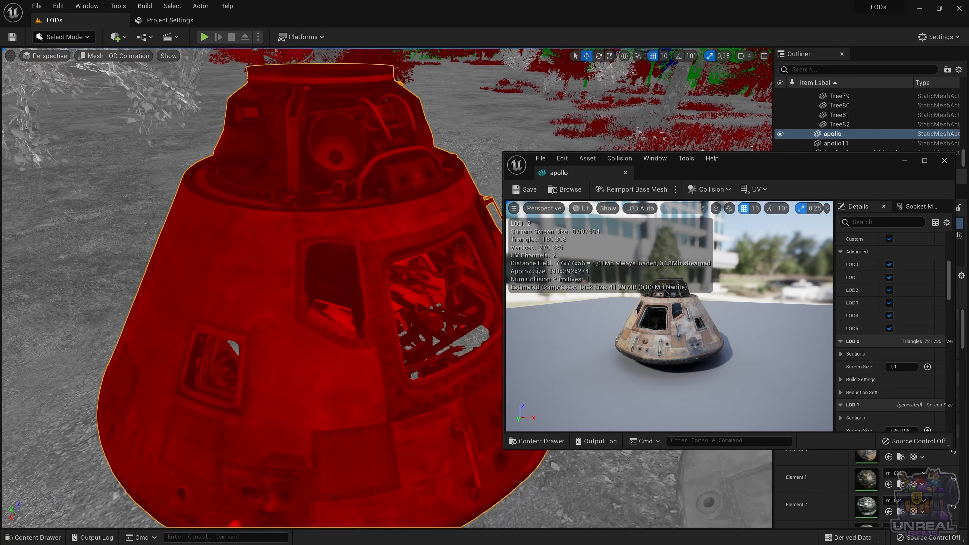
key(s)
key(w)
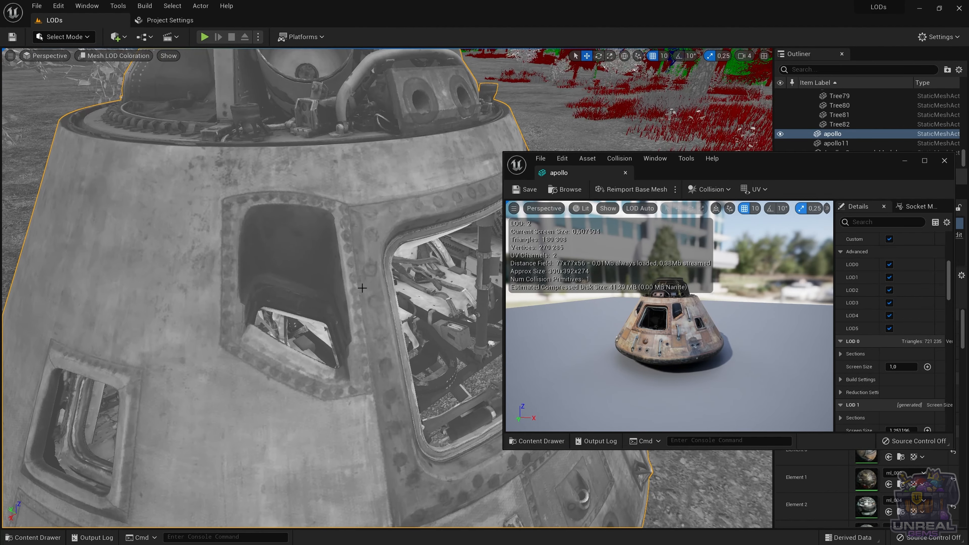
key(s)
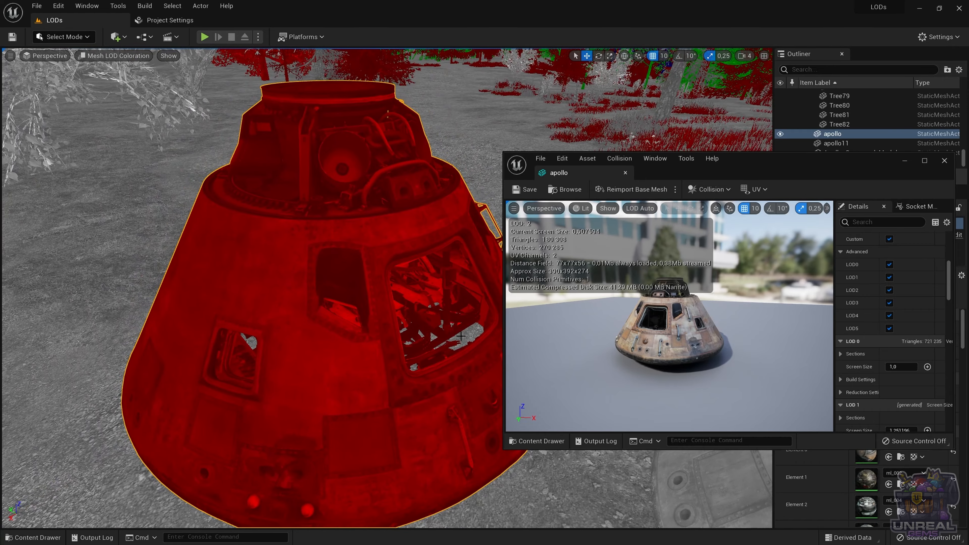
Step: Set the Screen Size of LOD 0 in the apollo mesh to 0.9 after trying 0.75
scroll(881, 298, down, 3)
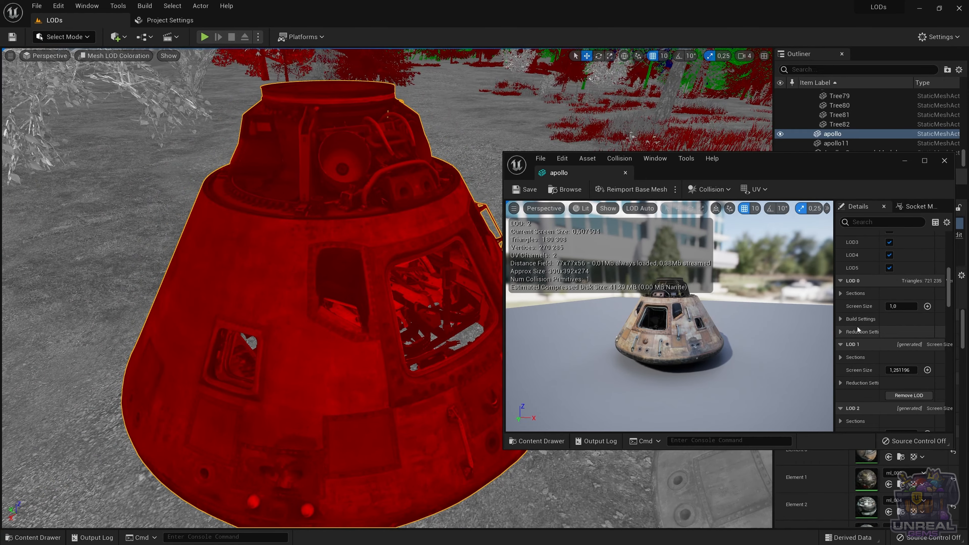
click(906, 310)
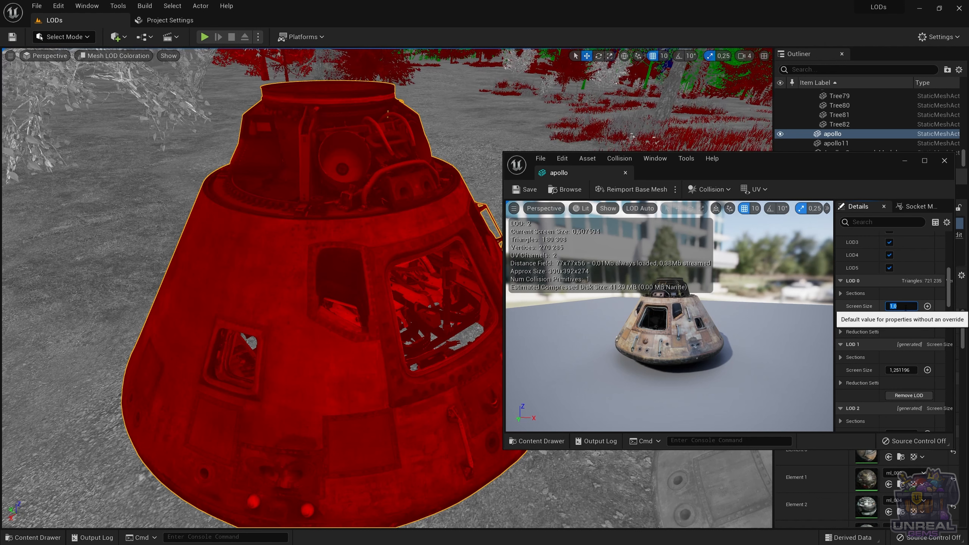
click(901, 369)
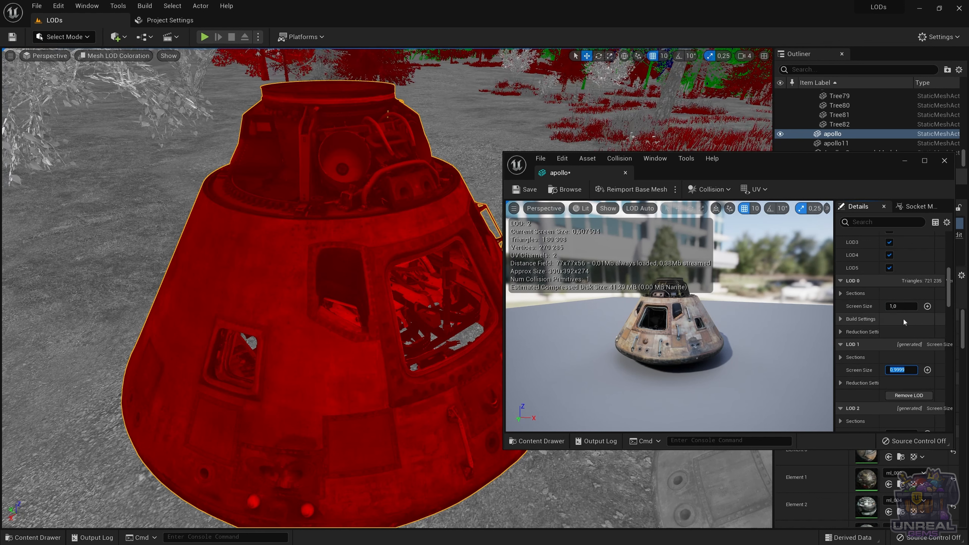
click(901, 308)
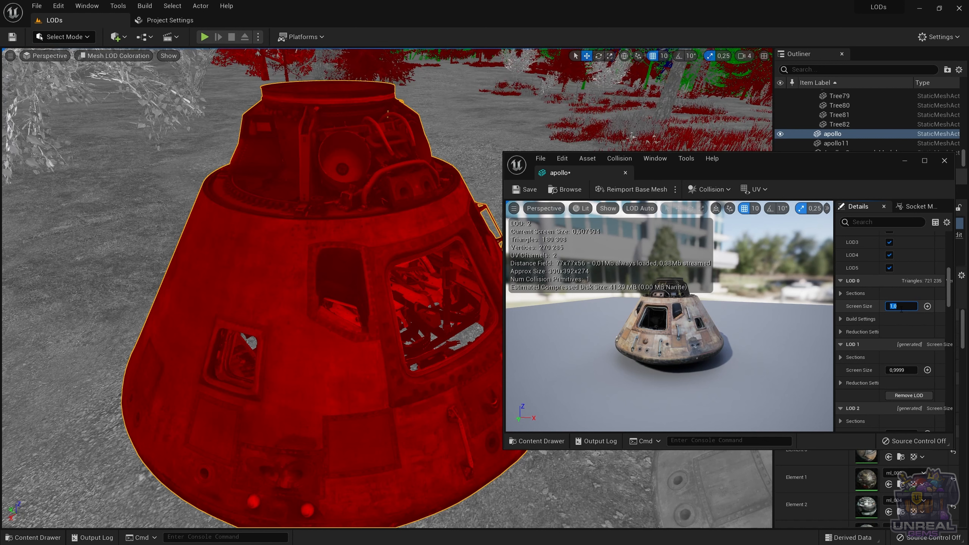
text(0)
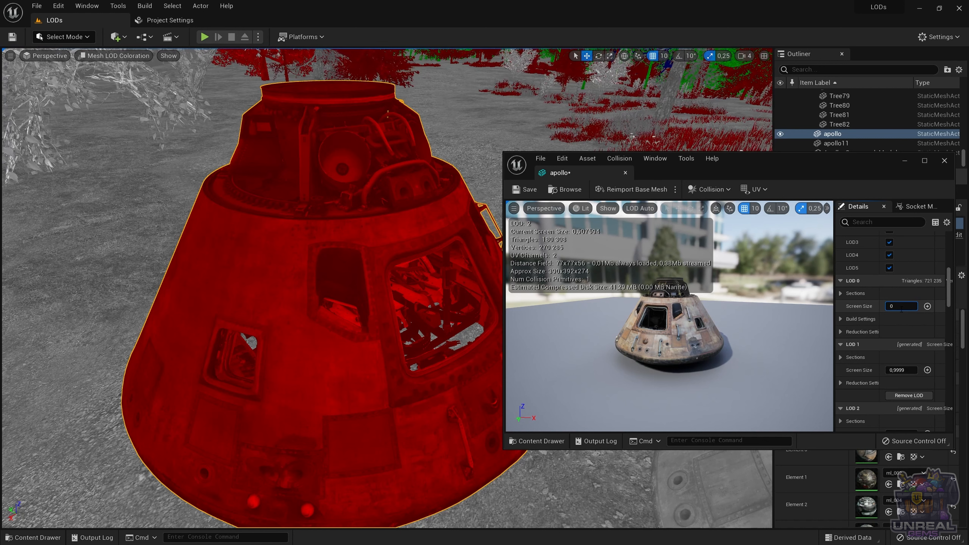
text(.75)
key(Return)
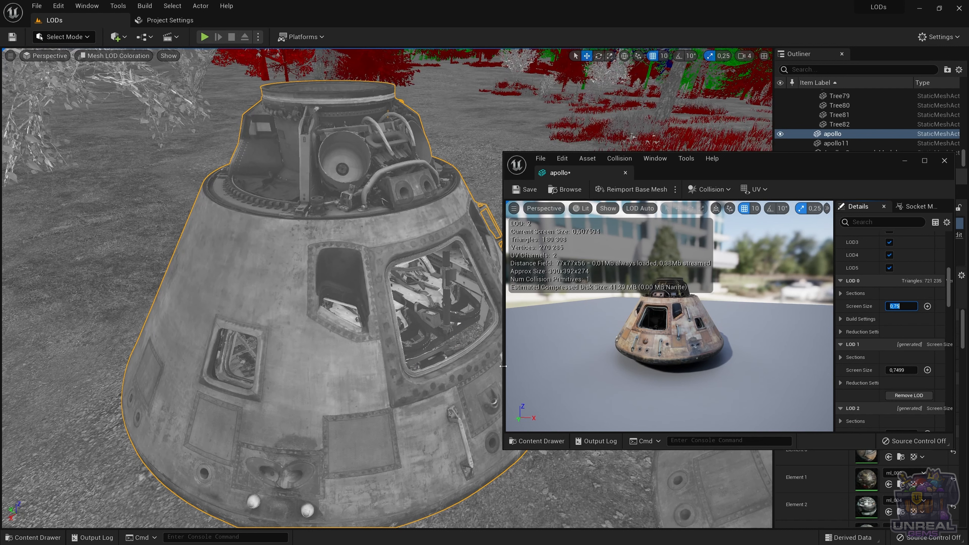
text(0.9)
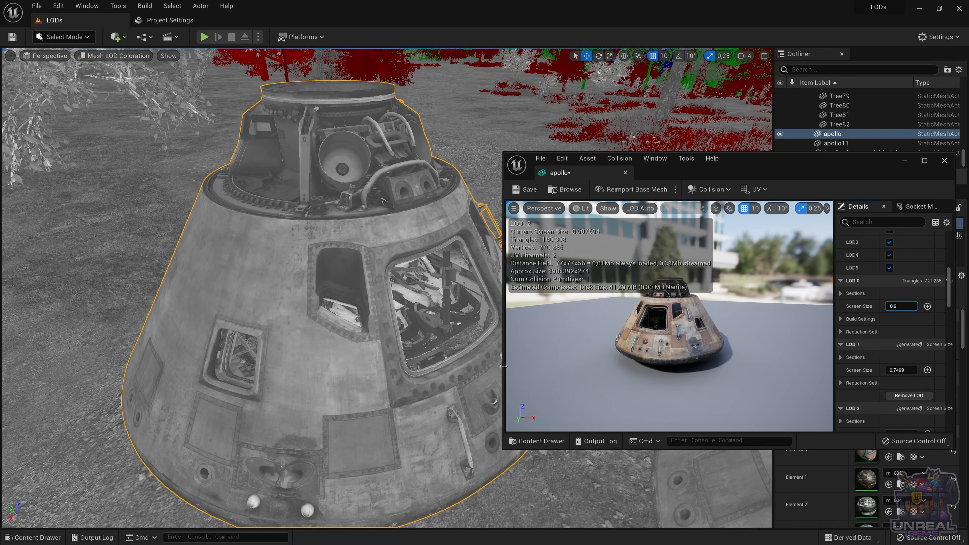
key(Return)
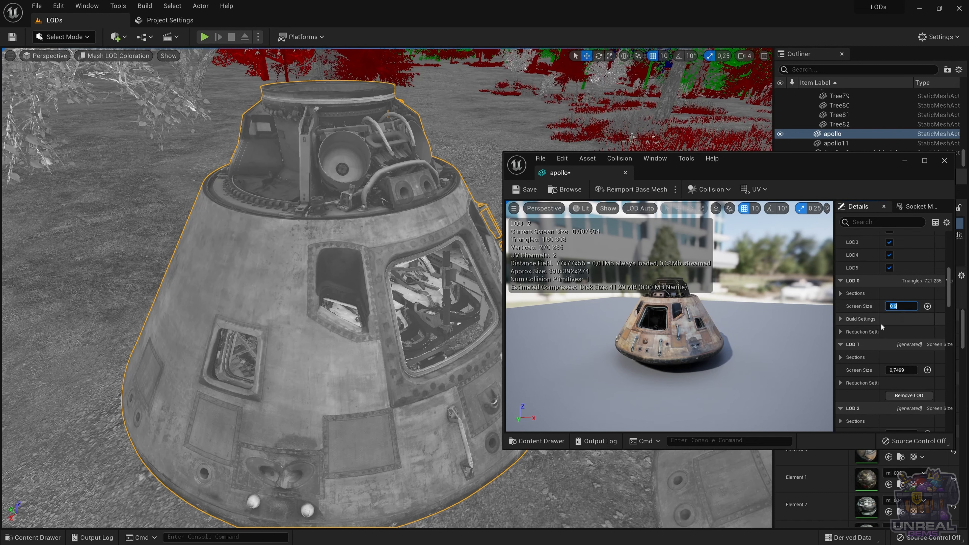
Step: Check in the level how the capsule switches LODs with the new LOD 0 screen size
scroll(867, 321, down, 1)
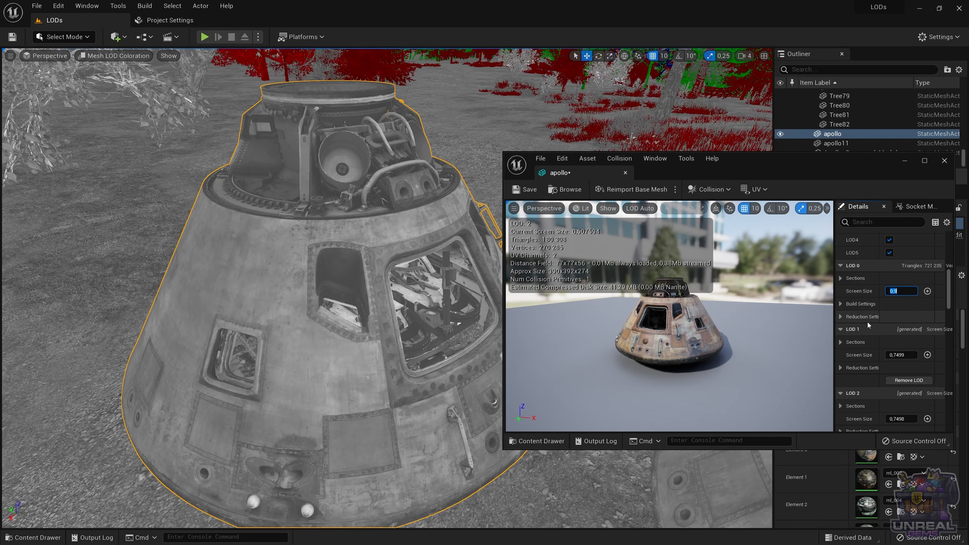
scroll(868, 325, down, 1)
click(896, 339)
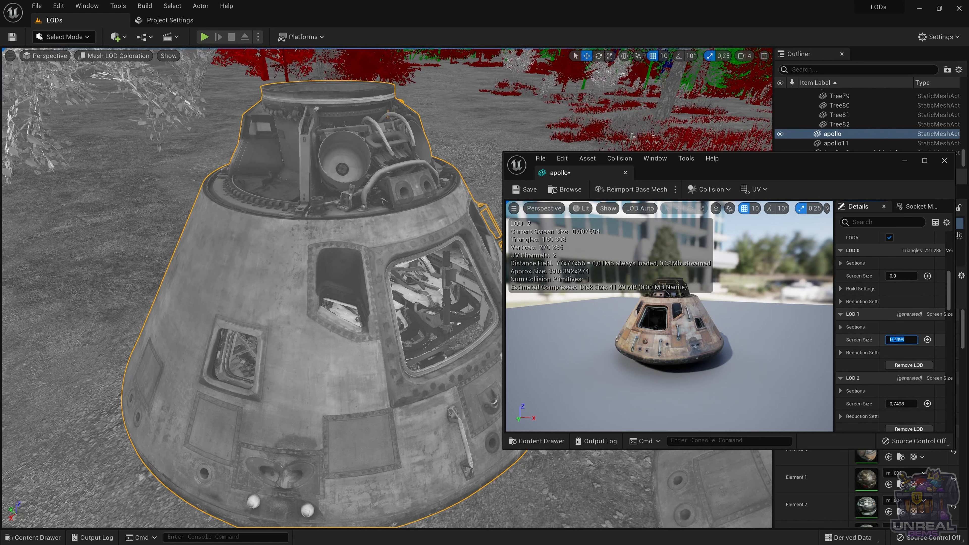
right_drag(427, 339, 423, 339)
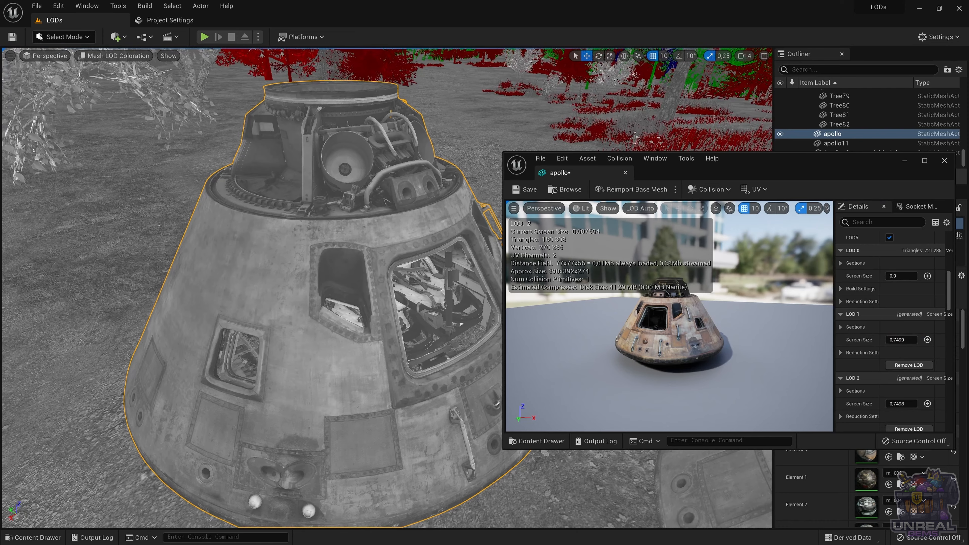
key(s)
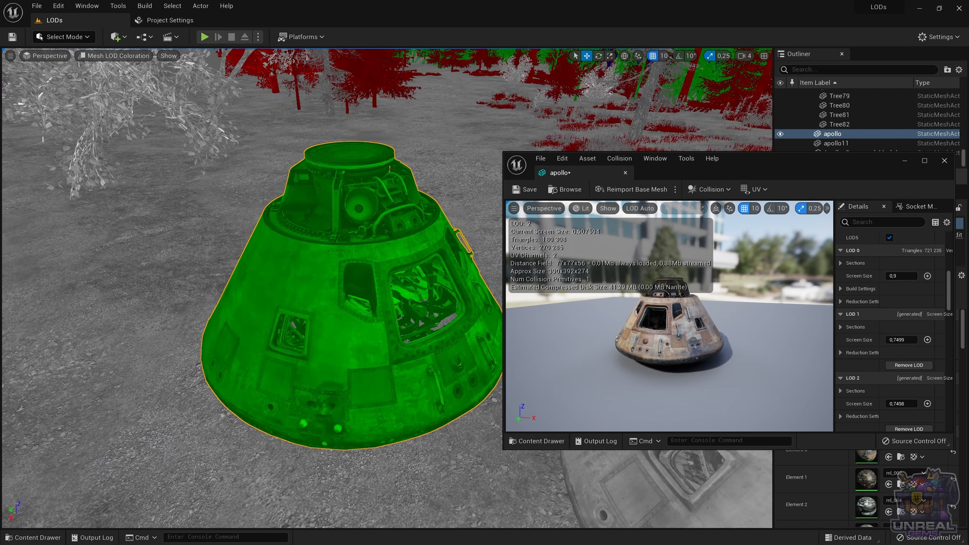
key(w)
key(w)
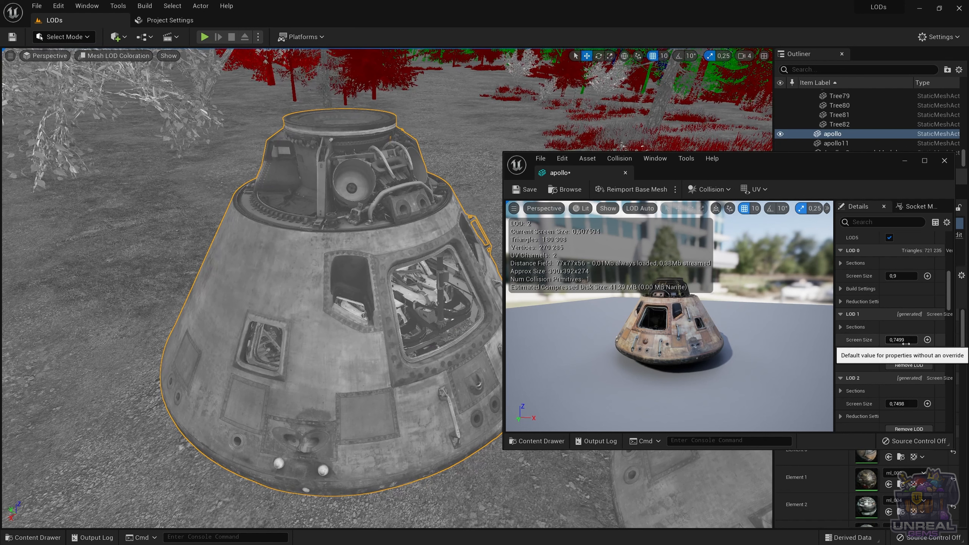
Step: Set the Screen Size of LOD 1 in the apollo mesh to 0.85 after trying 0.8
drag(906, 341, 920, 341)
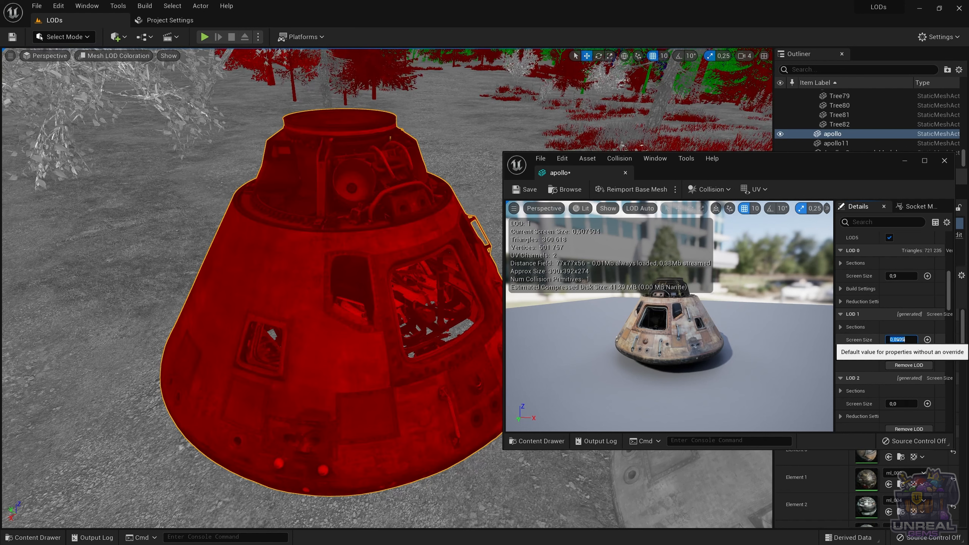
click(905, 340)
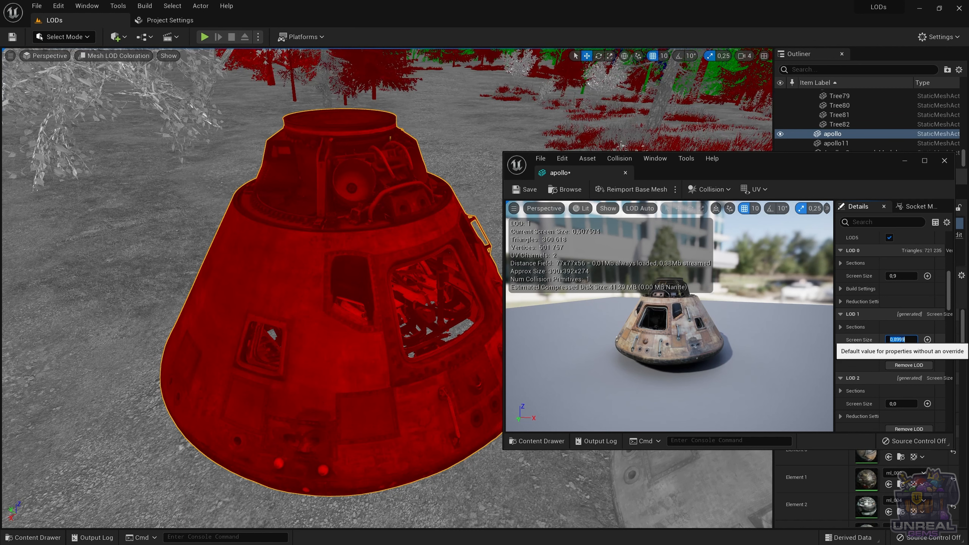
text(0)
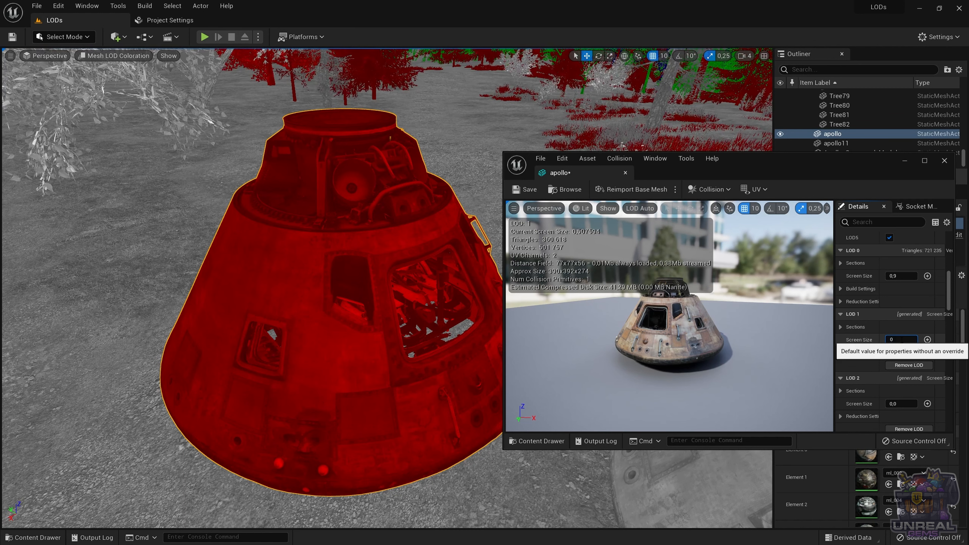
text(,8)
key(Return)
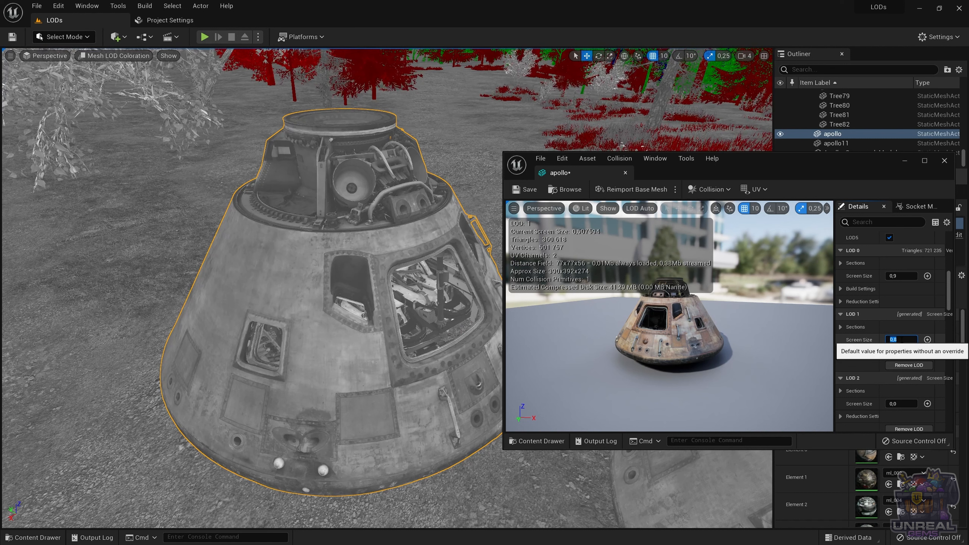
text(0)
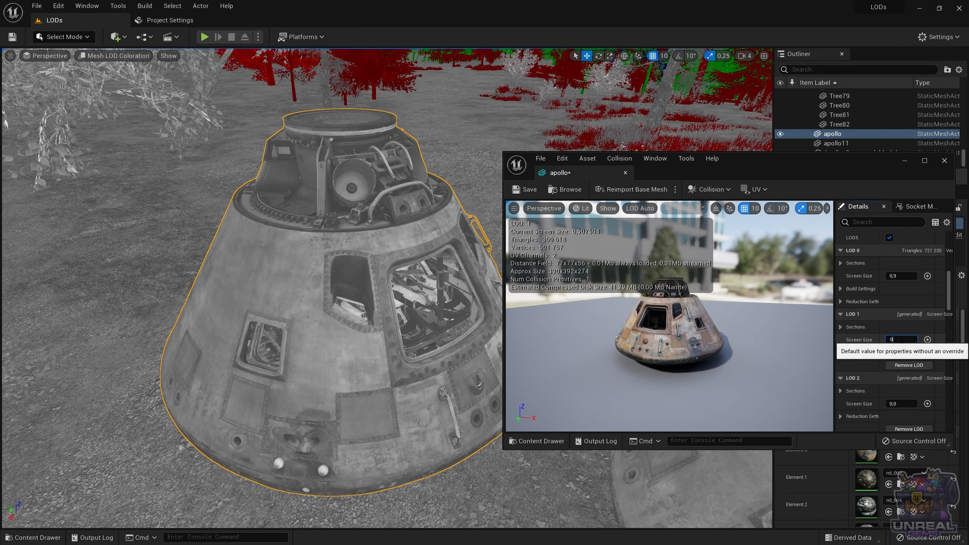
text(,85)
key(Return)
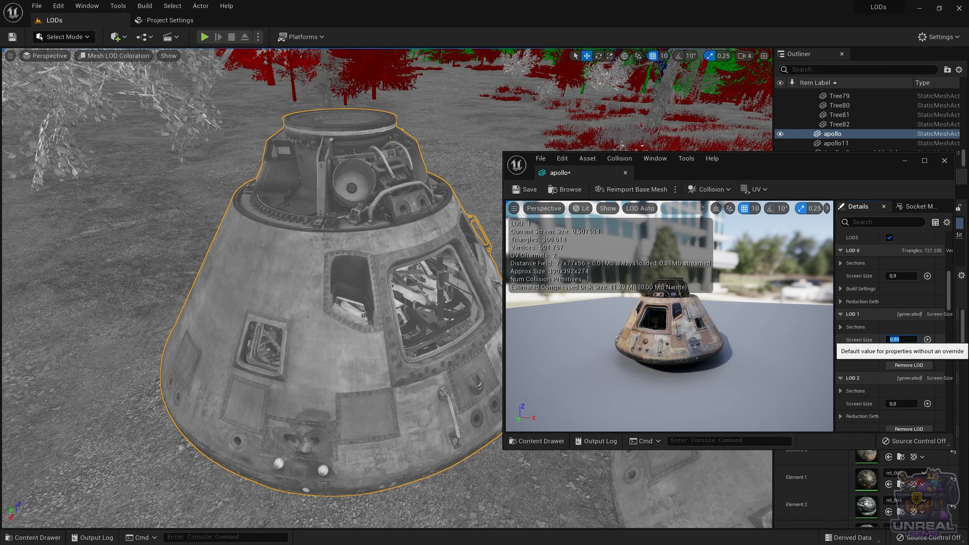
Step: Check the capsule's transition between LOD 0 and LOD 1 at varying distances in the level
right_drag(429, 338, 435, 338)
key(s)
key(w)
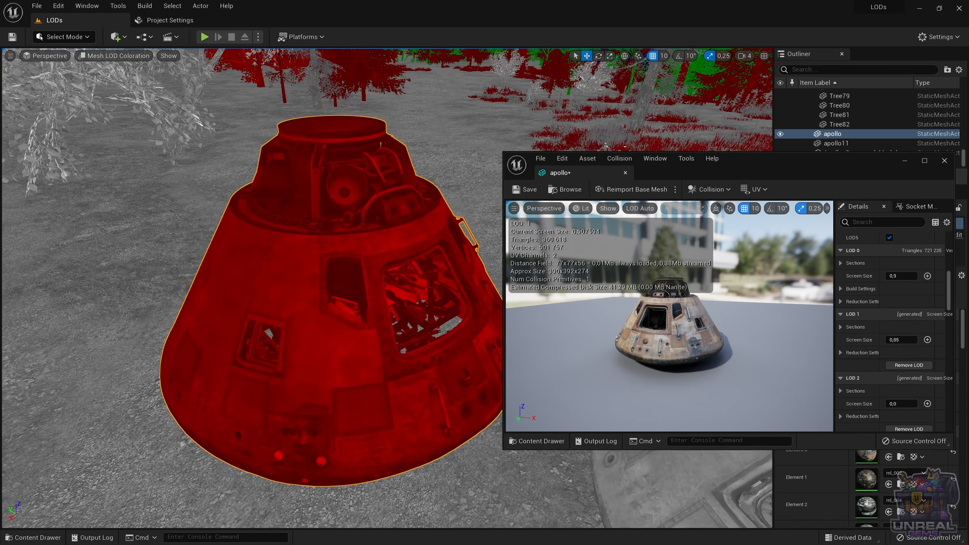
key(s)
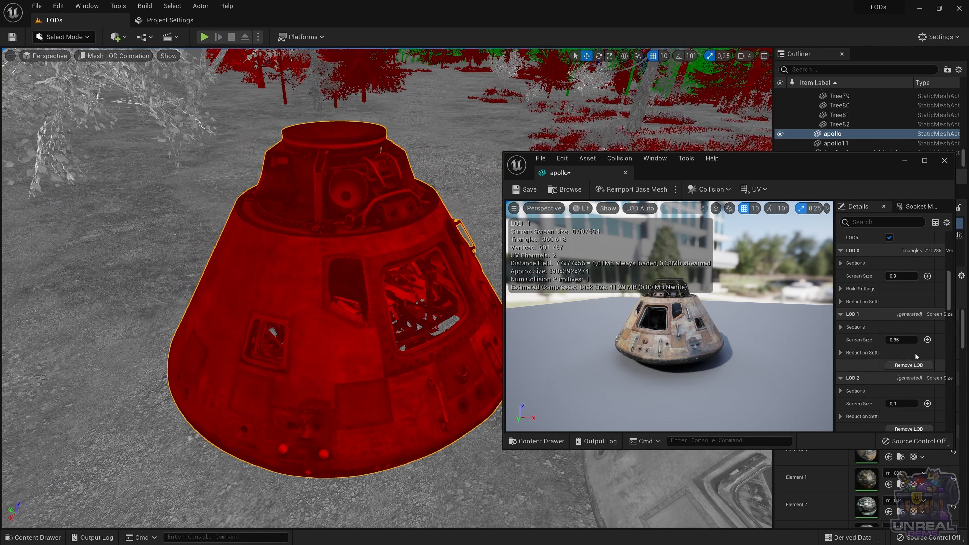
Step: Set the Screen Size of LOD 2 in the apollo mesh to 0.75
scroll(914, 353, down, 2)
click(904, 377)
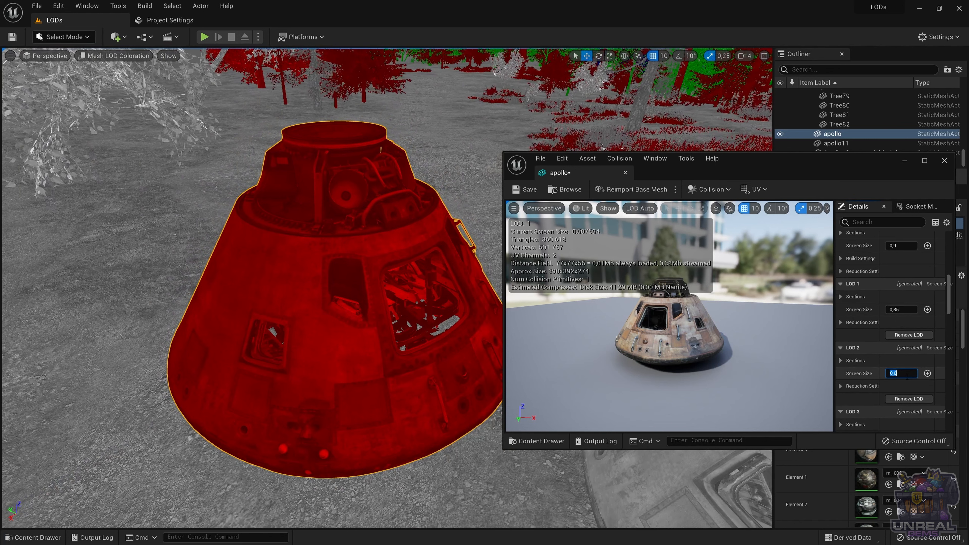
text(0)
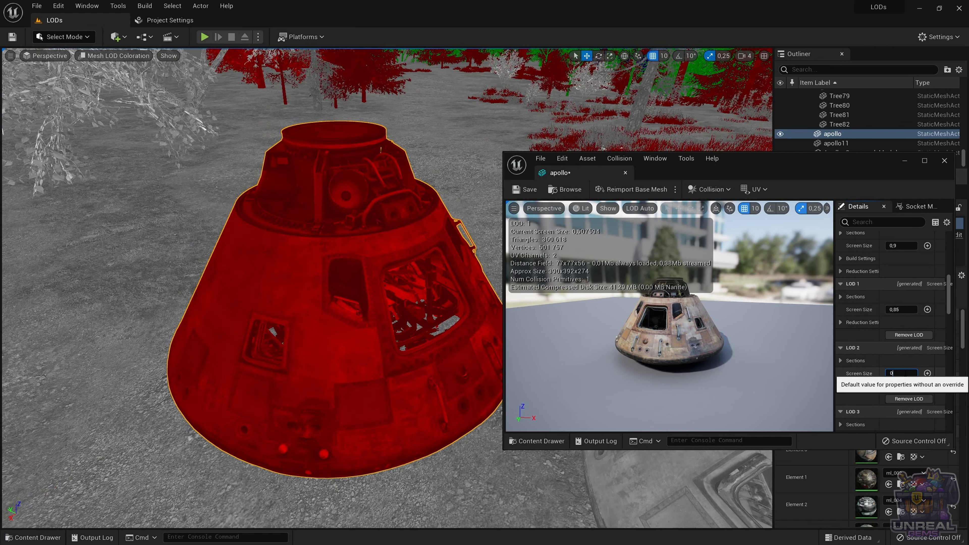
text(,75)
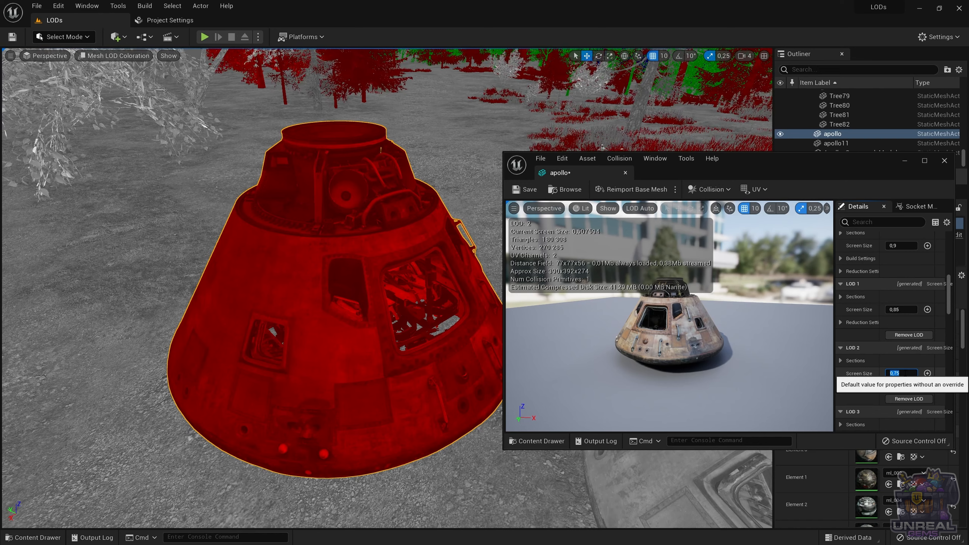
key(Return)
Step: Check the capsule's transitions between LOD 0, LOD 1 and LOD 2 by varying the viewing distance in the level
right_drag(344, 286, 363, 286)
key(s)
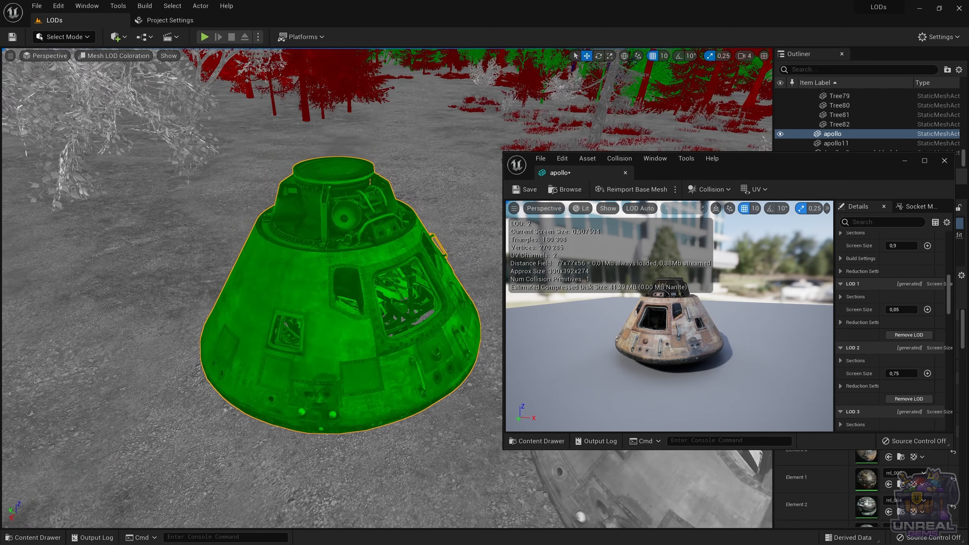
key(w)
key(s)
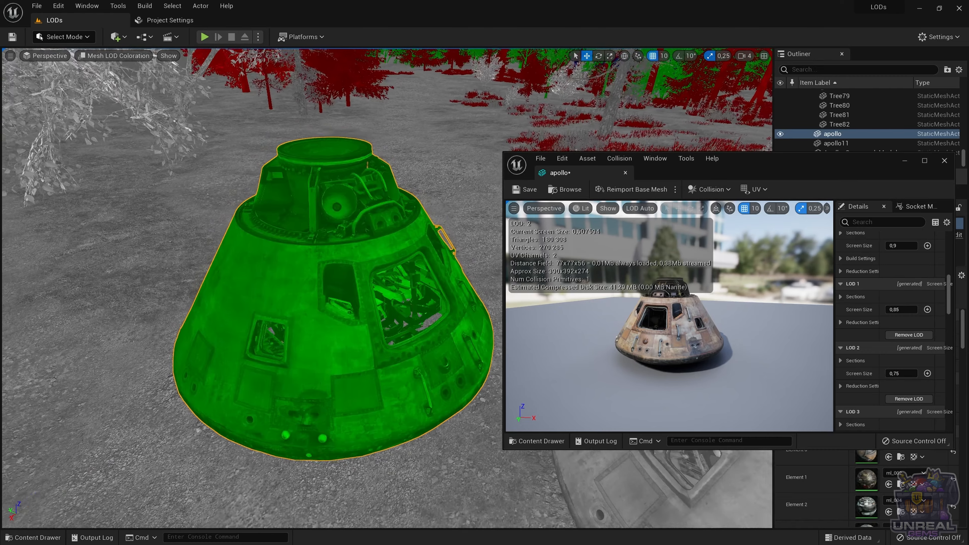
key(w)
key(w)
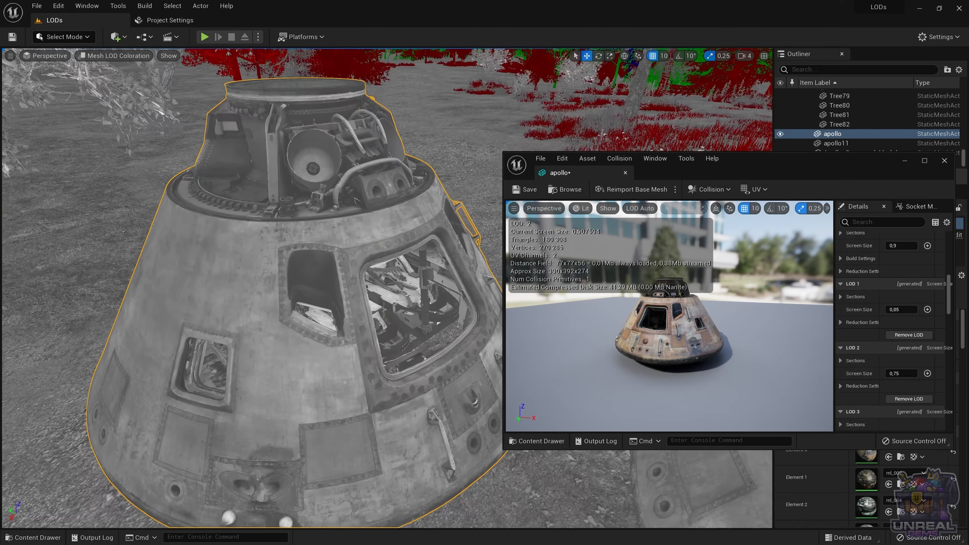
Step: Set the Screen Size of LOD 3 in the apollo mesh to 0.6
key(s)
key(s)
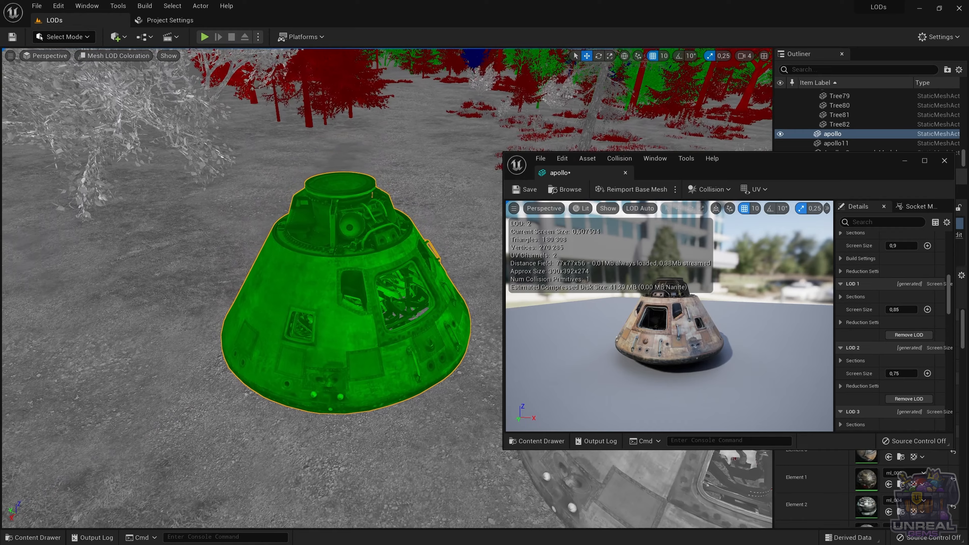
key(s)
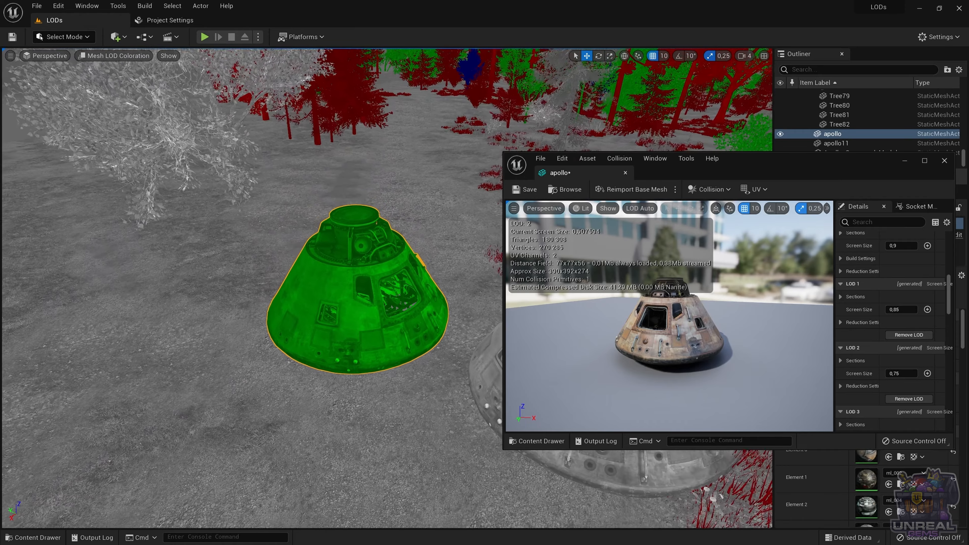
key(w)
key(w)
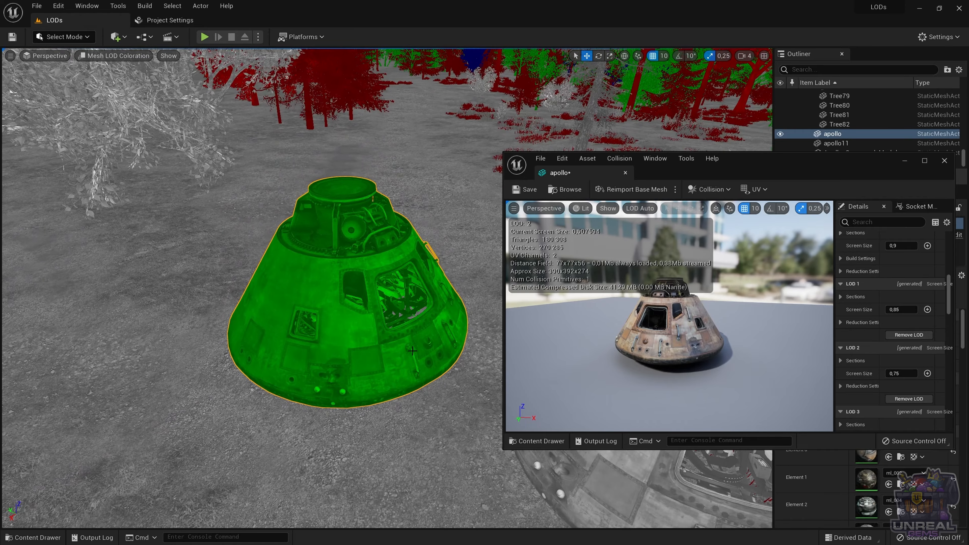
scroll(874, 378, down, 4)
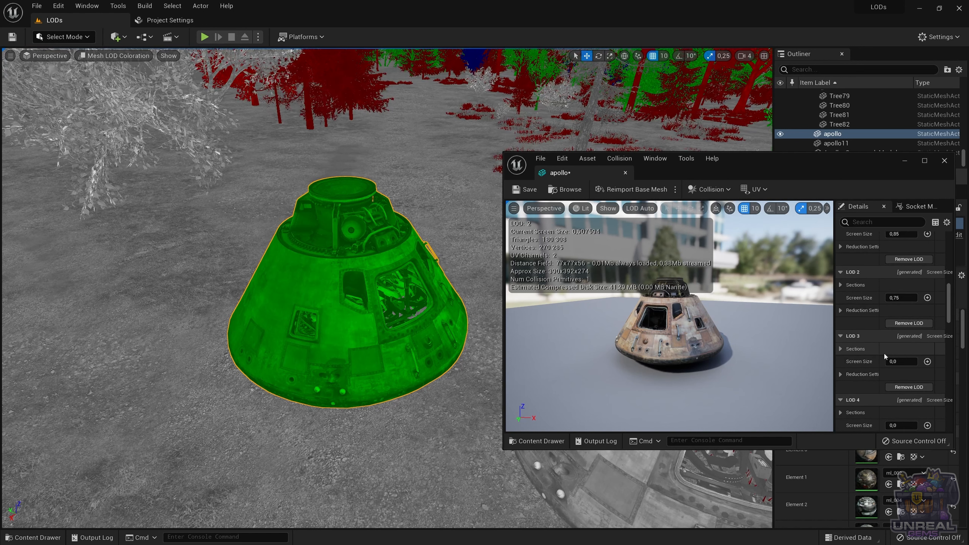
click(904, 362)
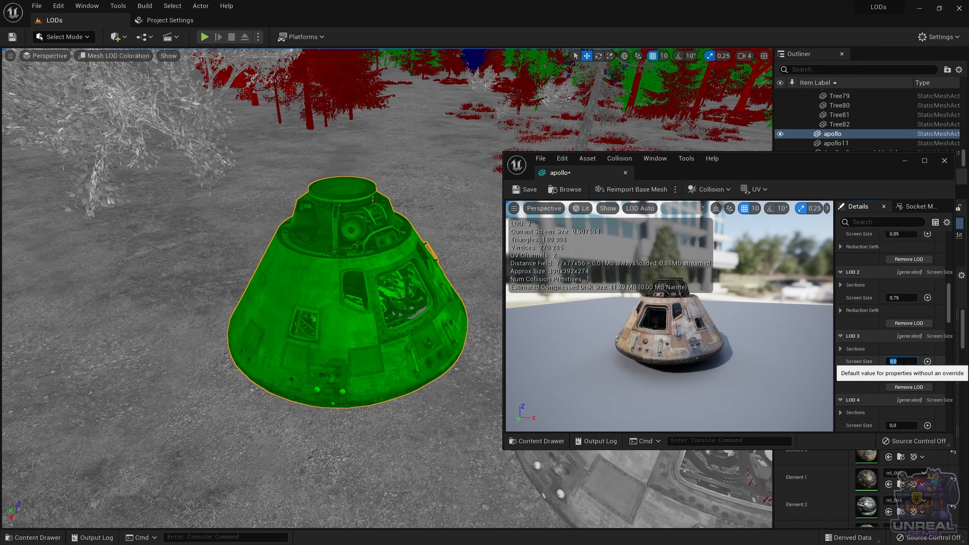
text(0.6)
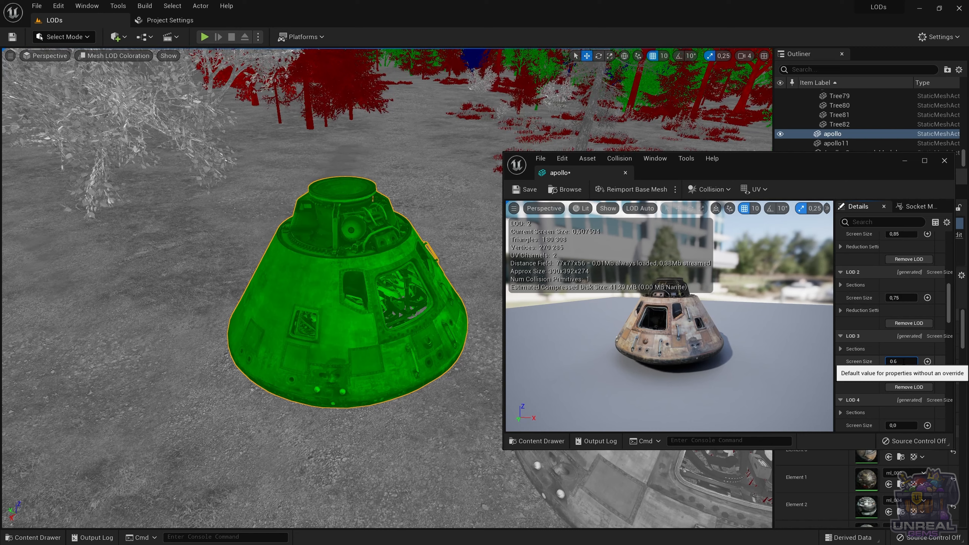
key(Return)
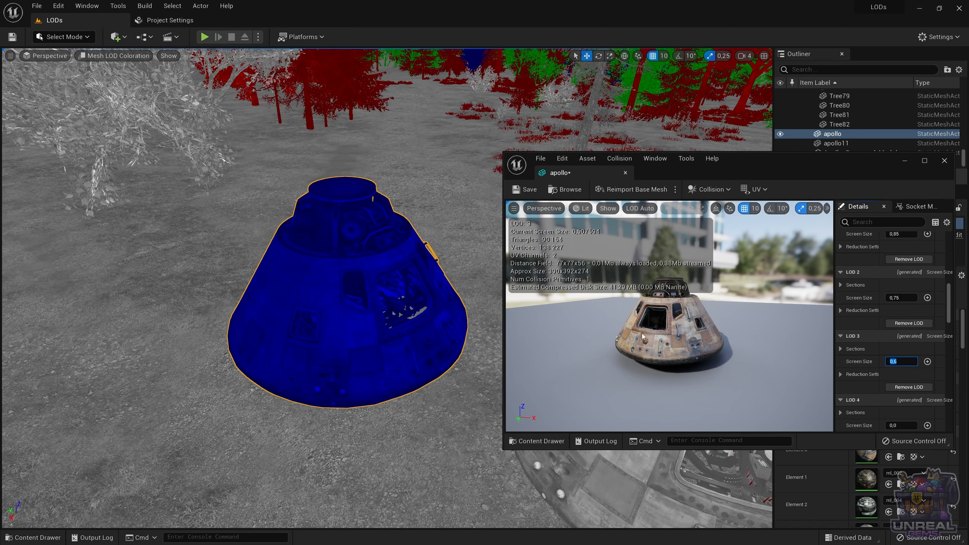
Step: Check the capsule's transition between LOD 2 and LOD 3 by varying the viewing distance in the level
key(w)
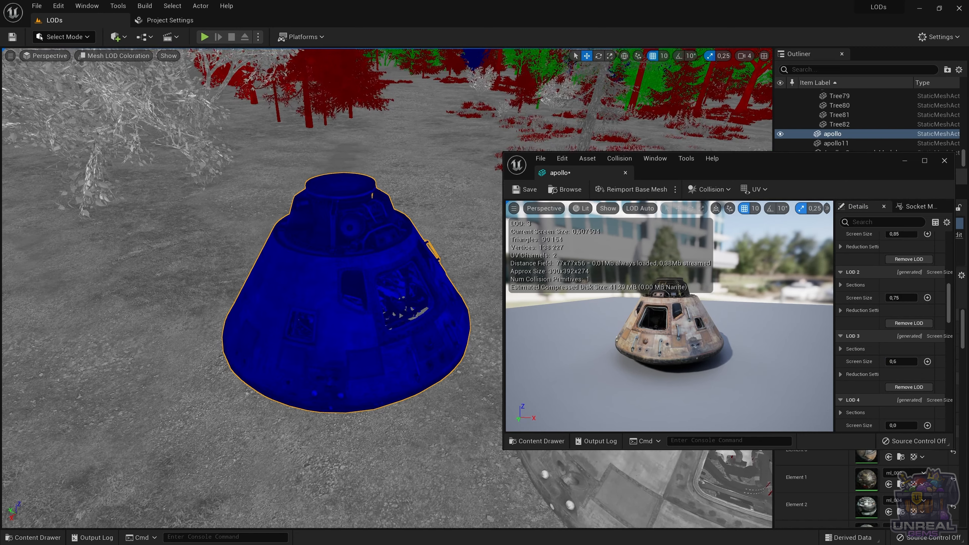
key(s)
key(s)
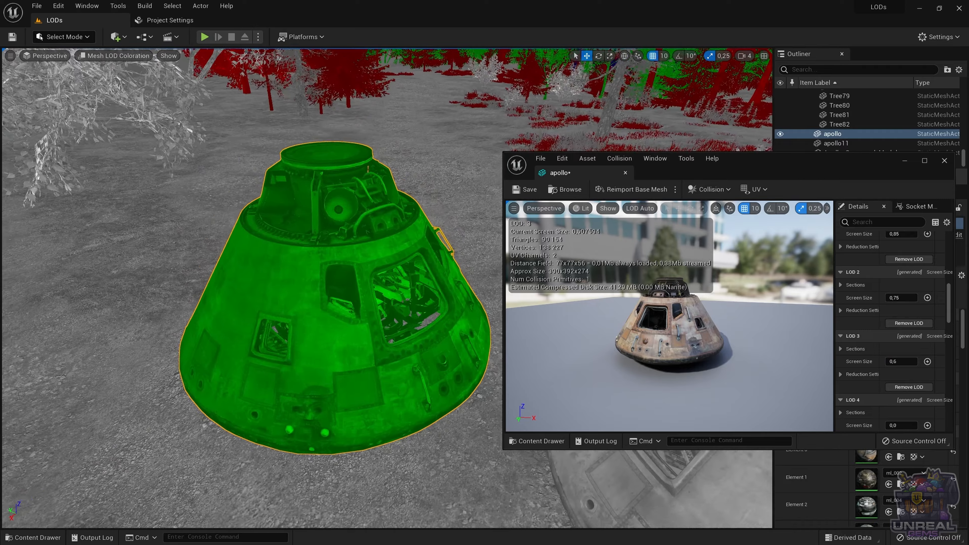
scroll(390, 321, down, 3)
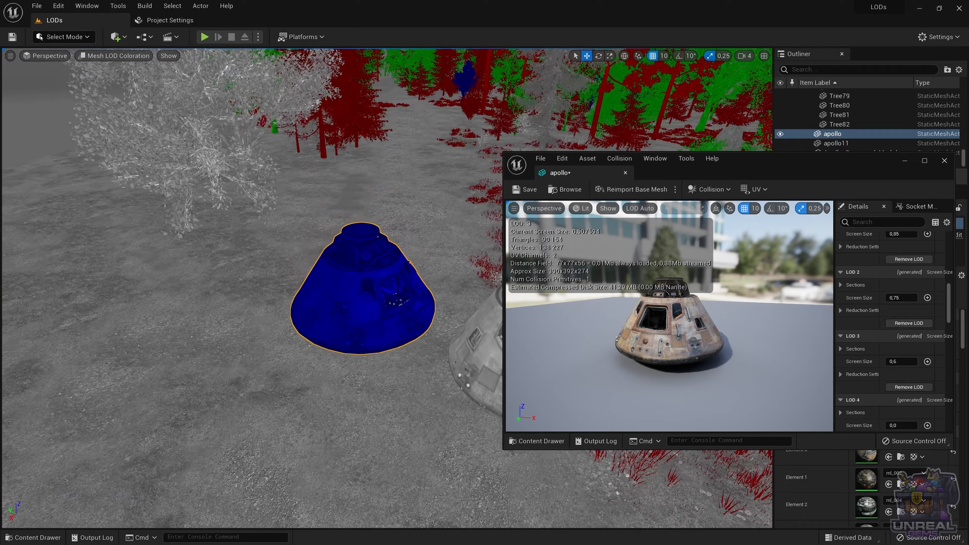
scroll(390, 321, up, 2)
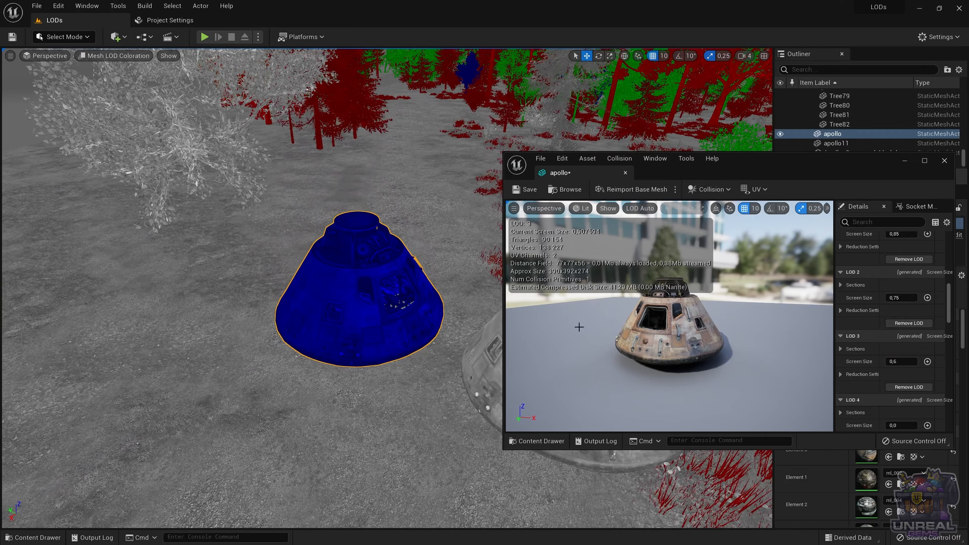
Step: Set the Screen Size of LOD 4 in the apollo mesh to 0.45
scroll(914, 374, down, 3)
click(903, 375)
scroll(902, 367, down, 1)
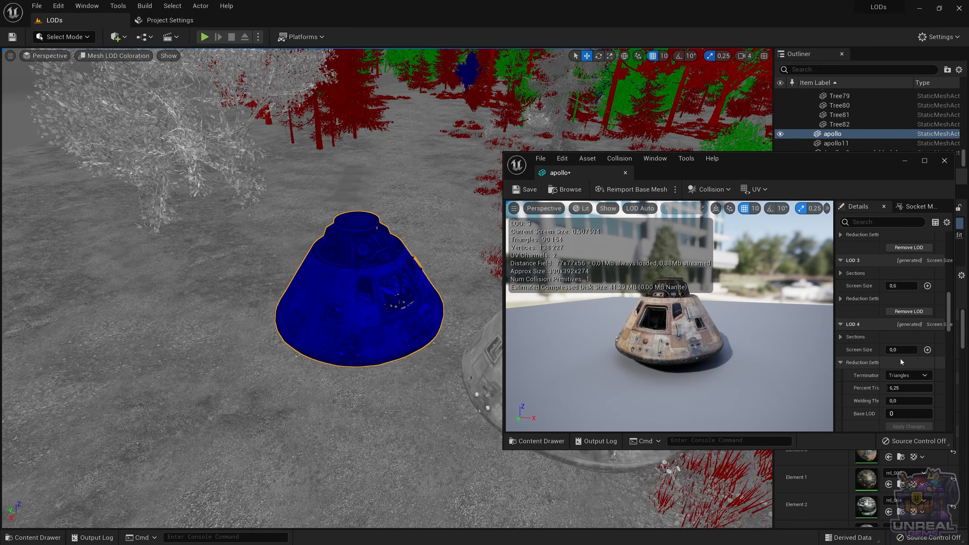
click(842, 363)
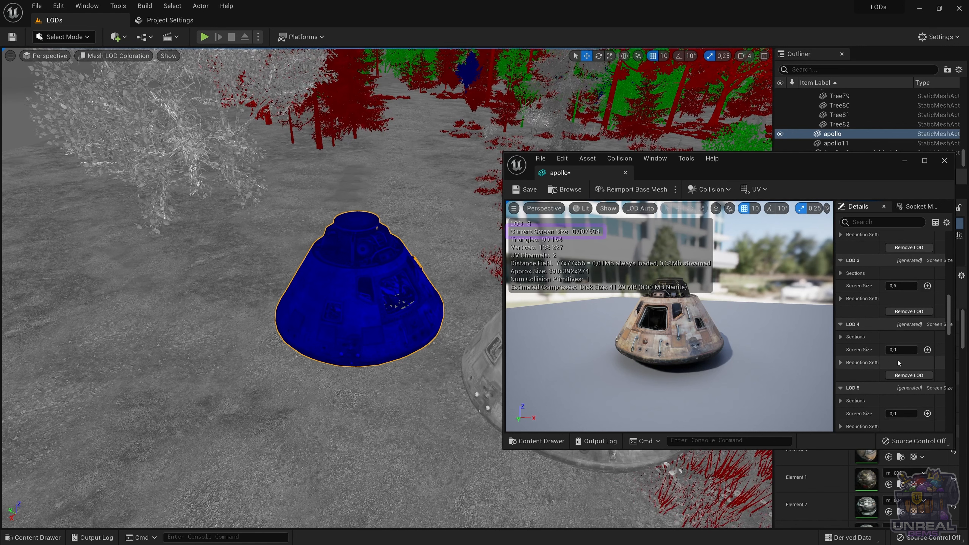
click(901, 351)
text(0)
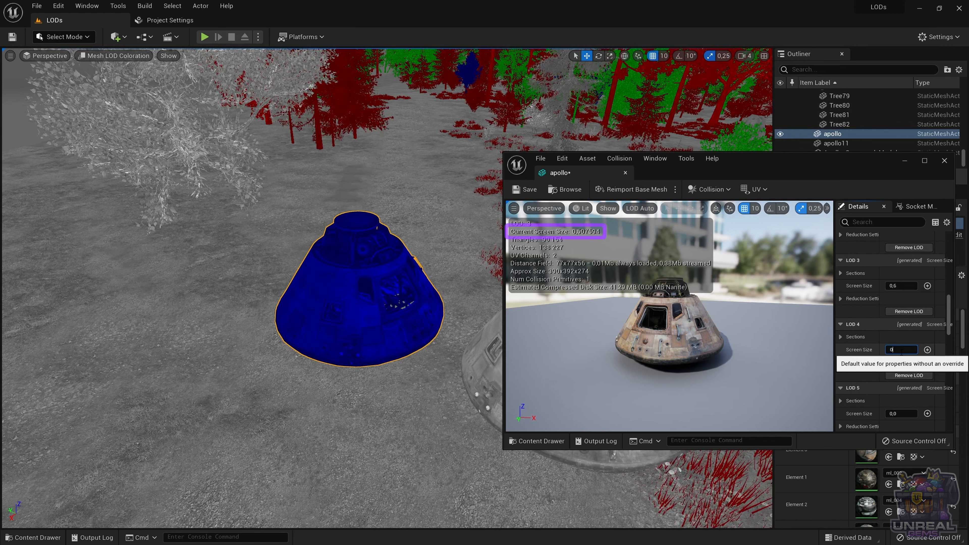
text(,45)
key(Return)
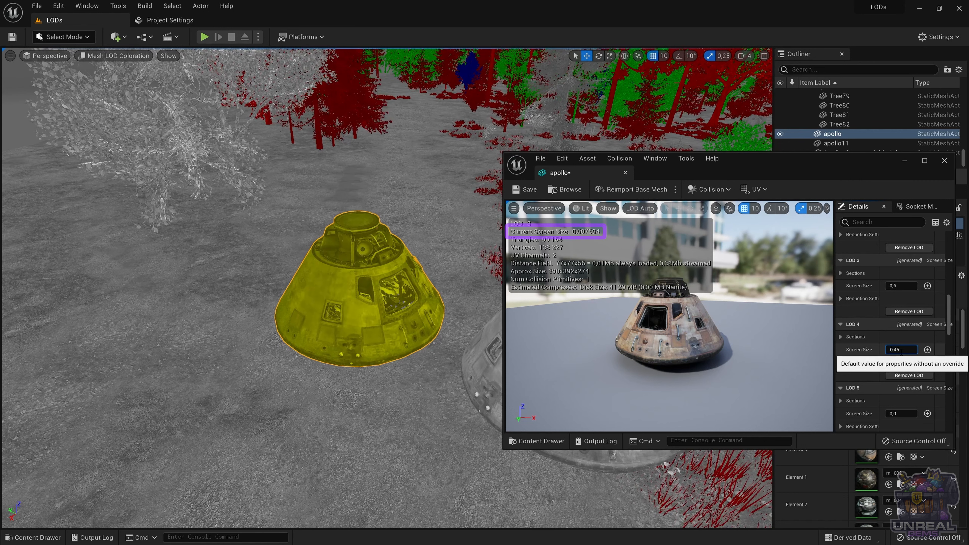
Step: Set the Screen Size of LOD 5 in the apollo mesh to 0.25
scroll(875, 342, down, 4)
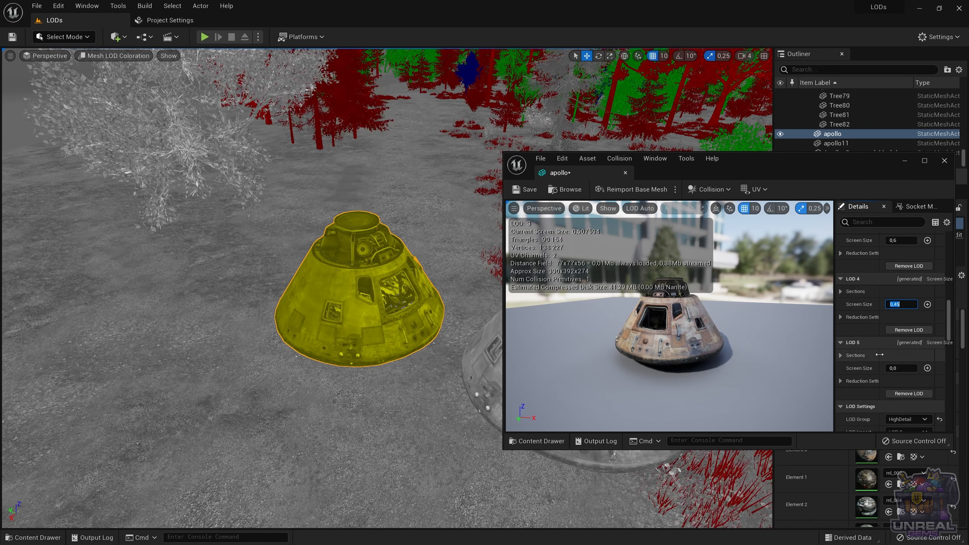
click(901, 352)
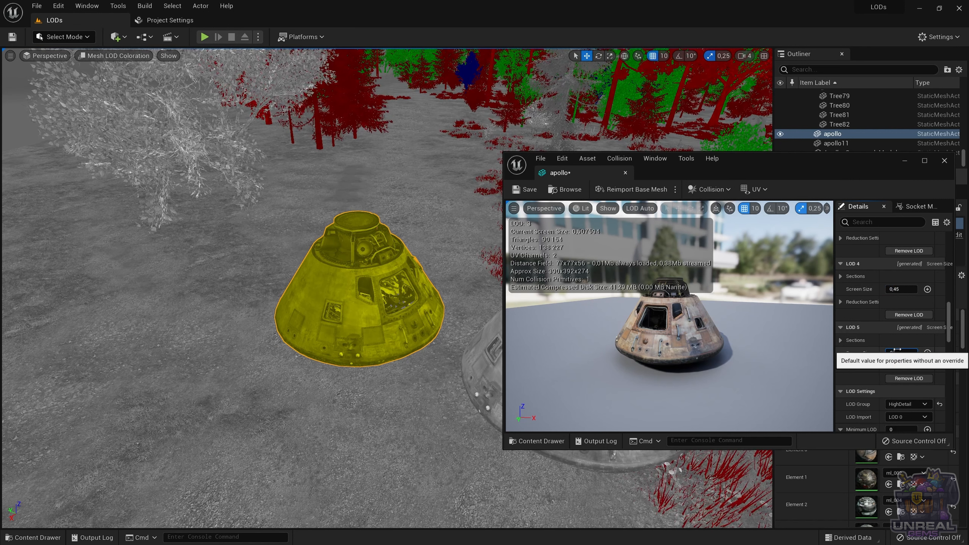
text(0,35)
key(Return)
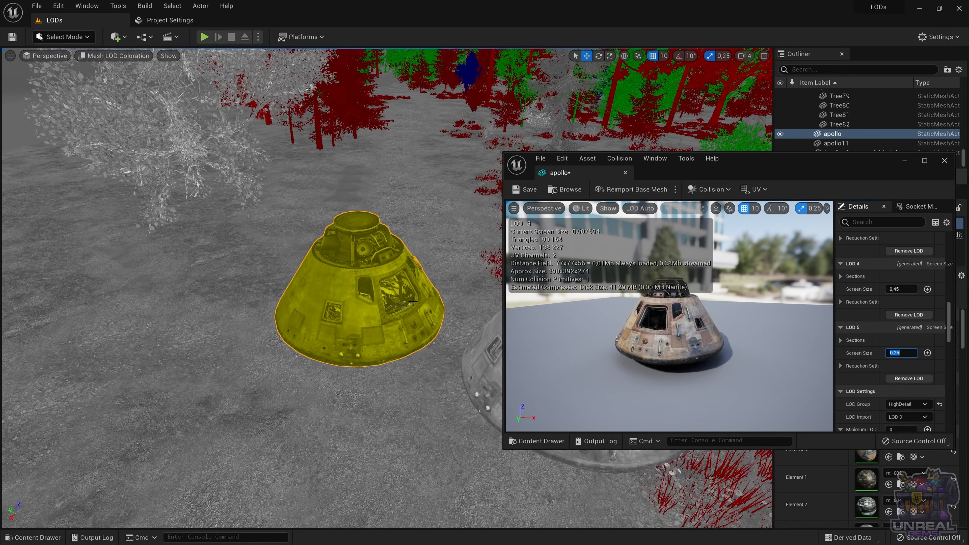
Step: Check the capsule's LOD coloration from far away to close up, covering the transitions from LOD 4 to LOD 0
right_drag(410, 298, 401, 298)
key(s)
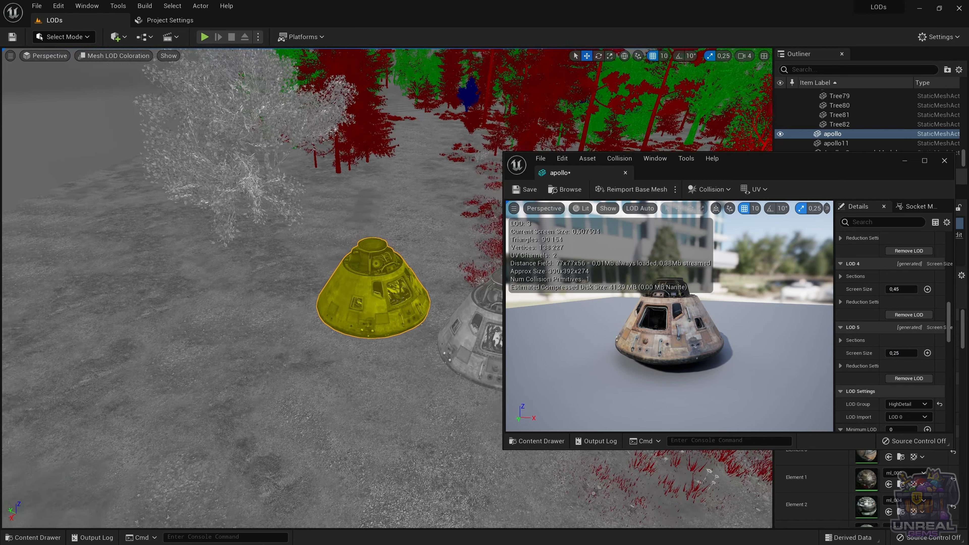
key(w)
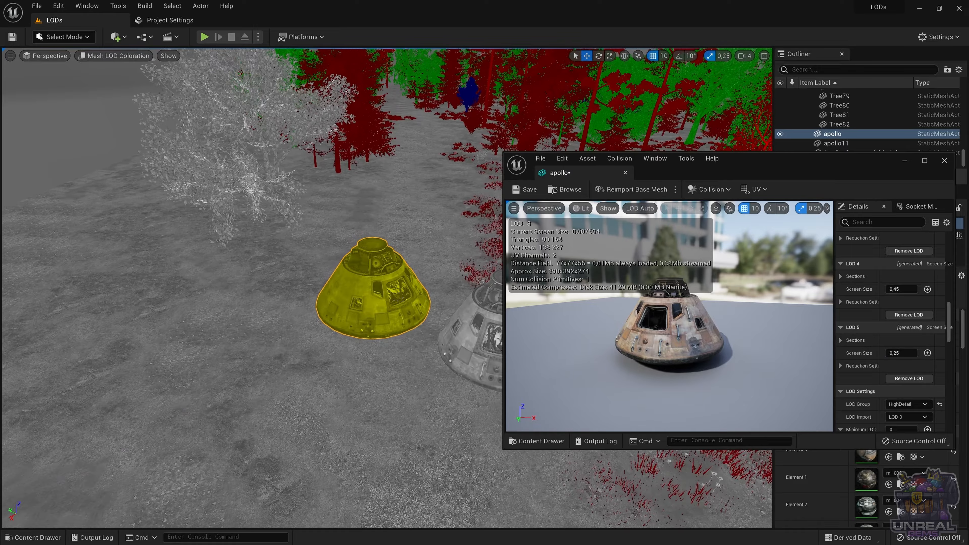
key(w)
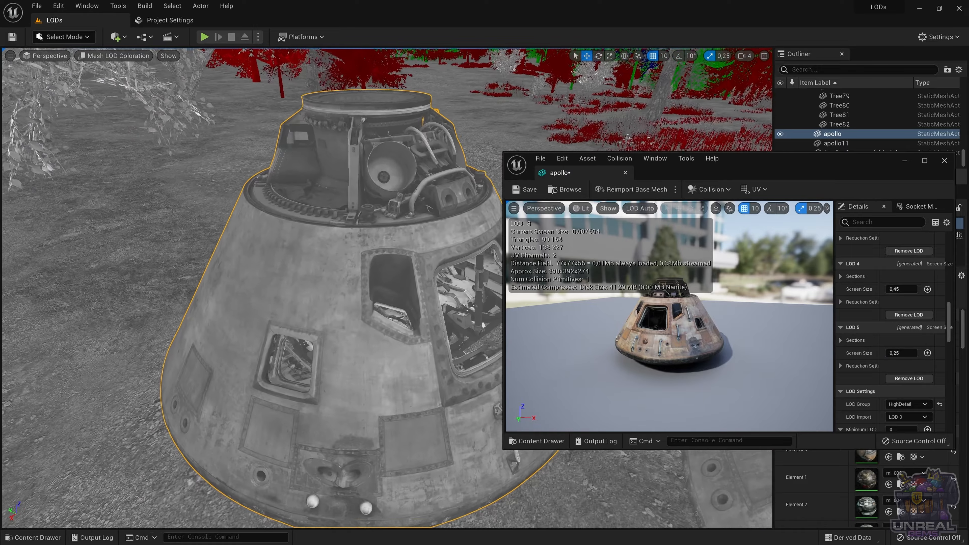
key(s)
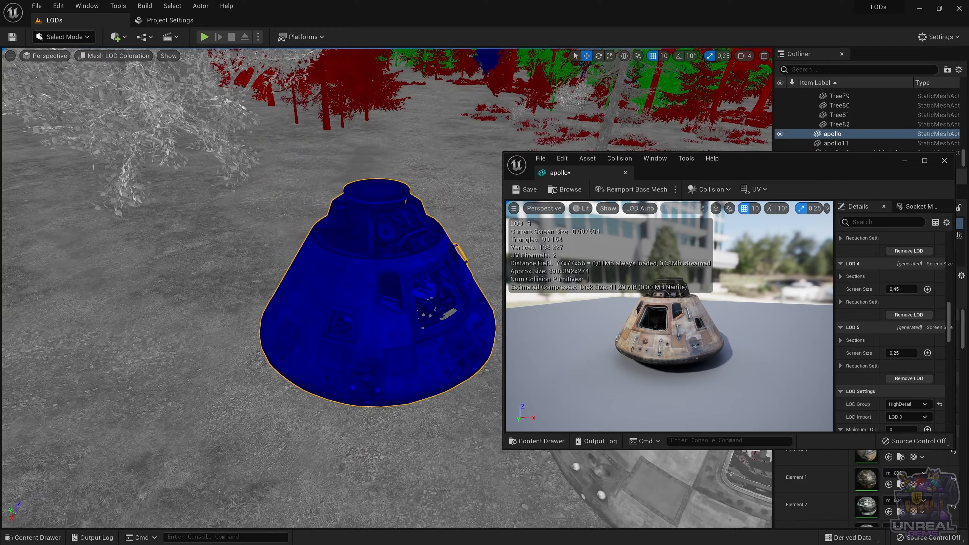
key(w)
key(s)
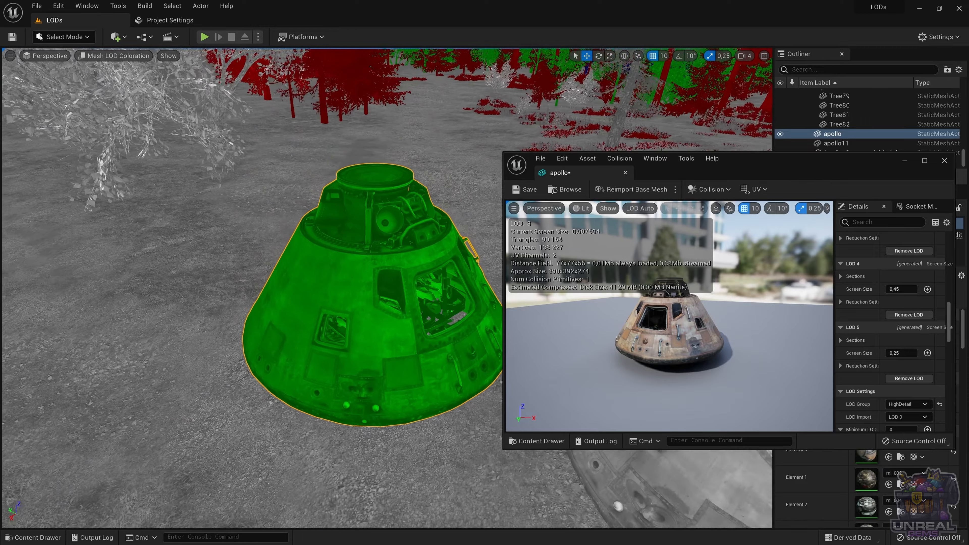
key(s)
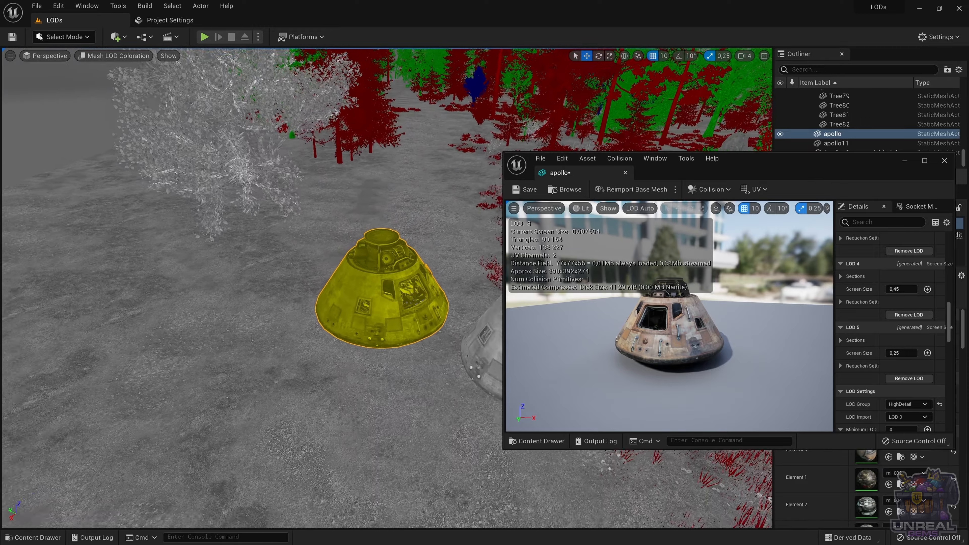
key(w)
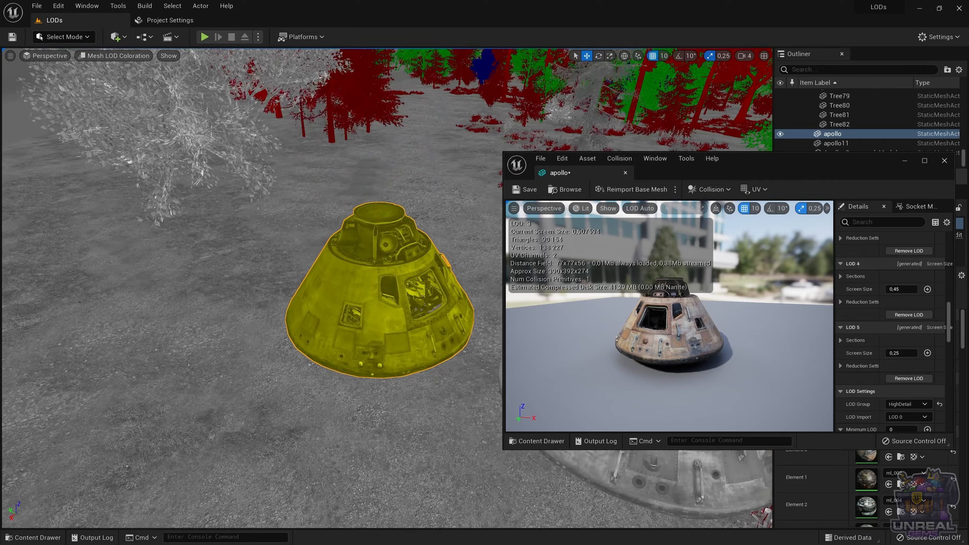
key(w)
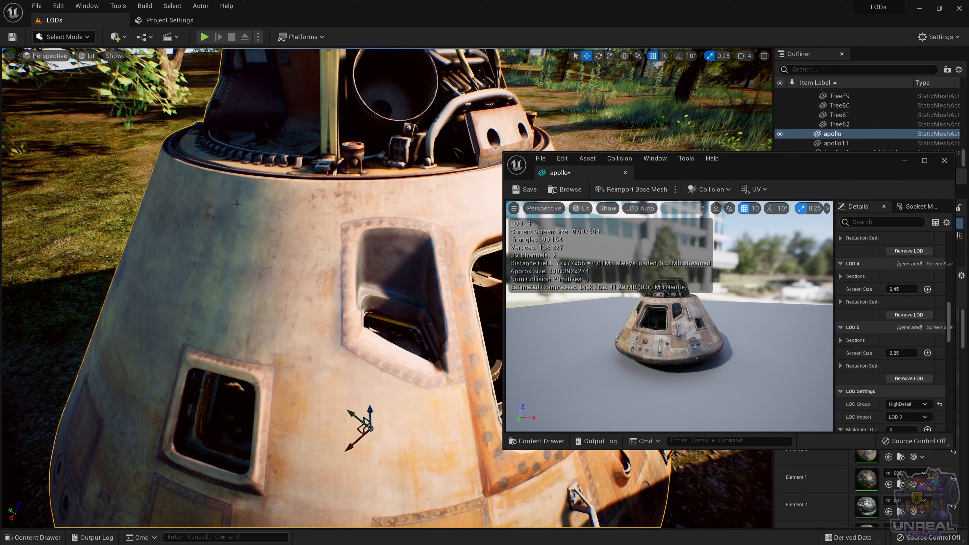
Step: Examine the lit capsule in the level from varying distances for noticeable LOD switching
click(161, 197)
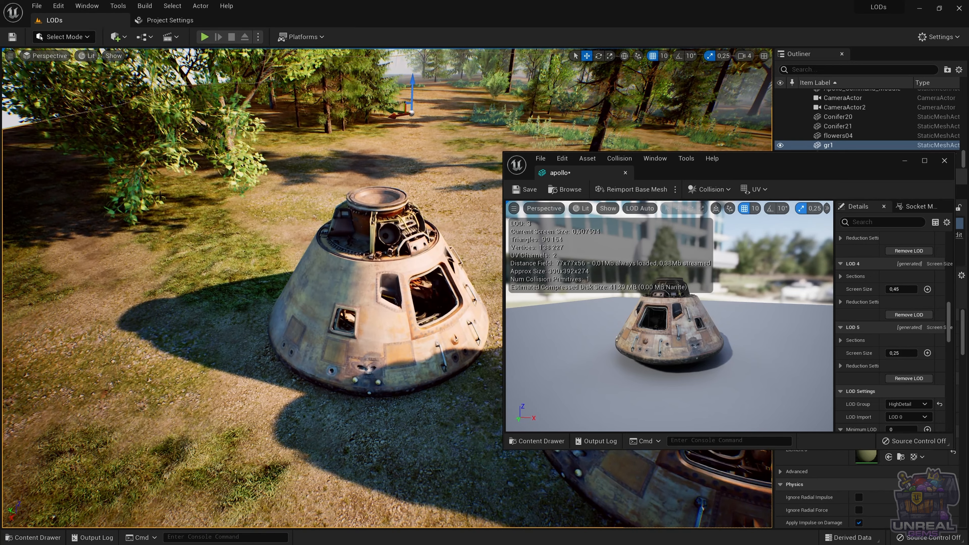
key(w)
right_drag(163, 195, 167, 200)
key(s)
key(w)
right_drag(351, 172, 351, 172)
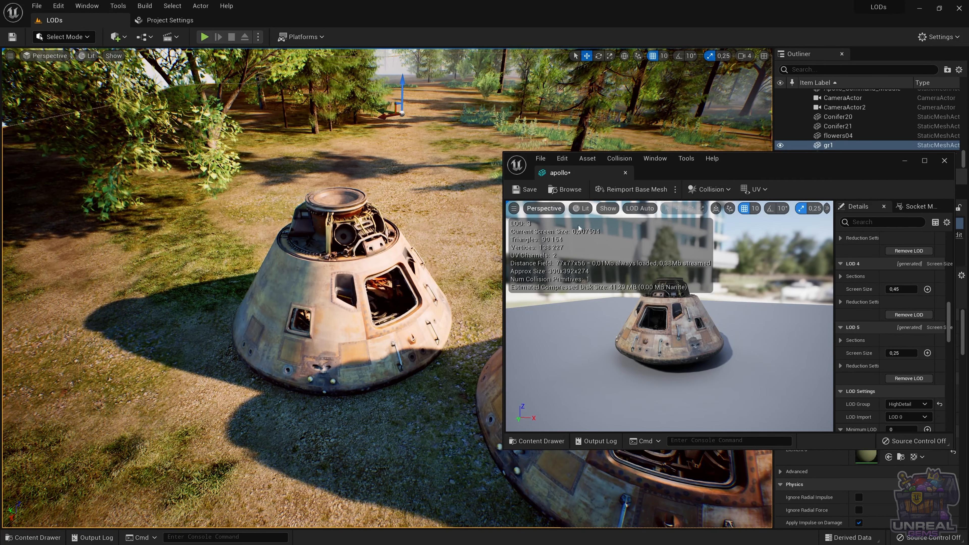
Step: Maximize the apollo mesh editor and add Mobile and Desktop platform overrides to the Screen Size of LOD 0
click(925, 160)
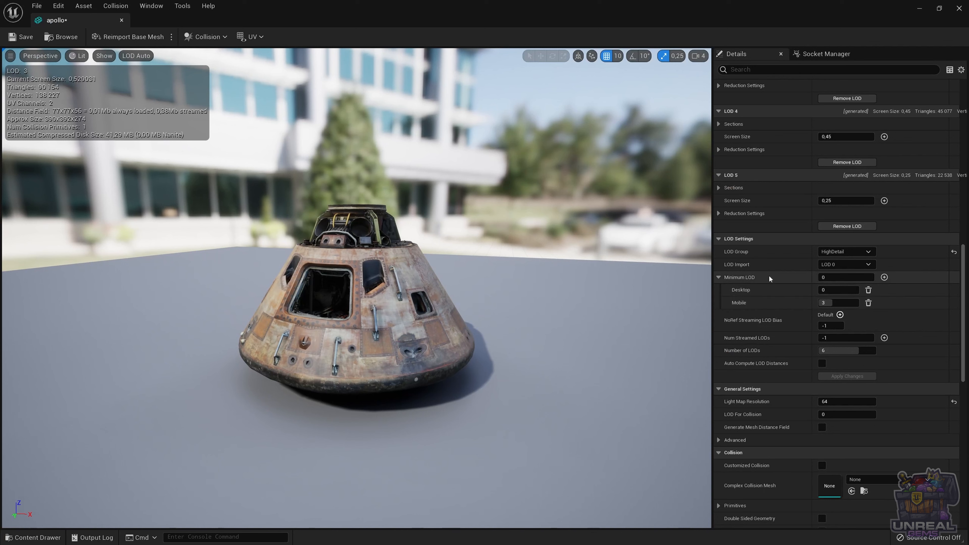
scroll(776, 284, up, 5)
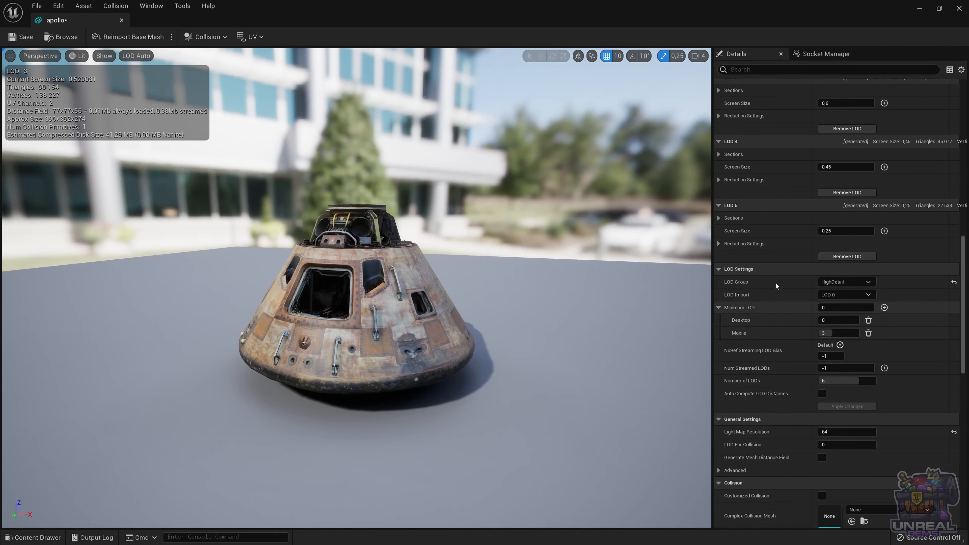
scroll(777, 286, up, 3)
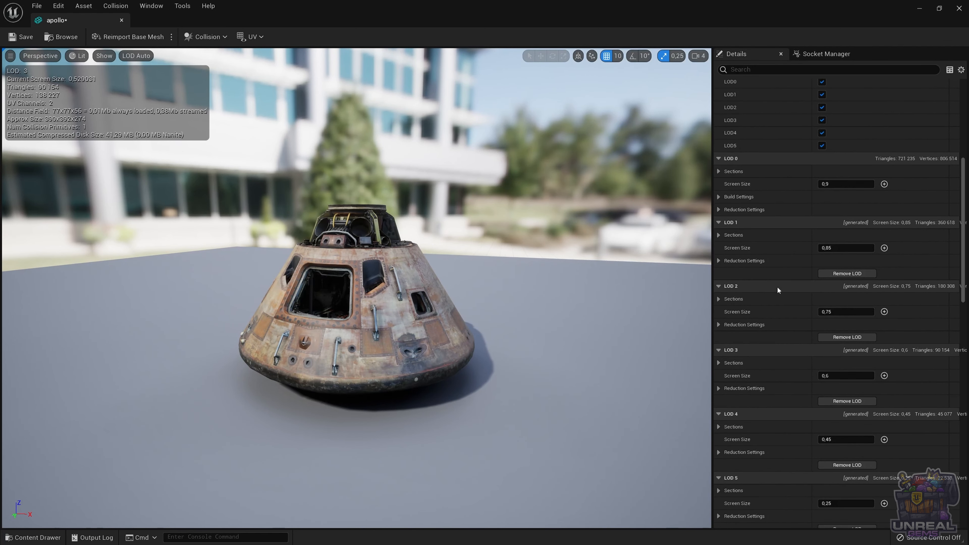
click(885, 184)
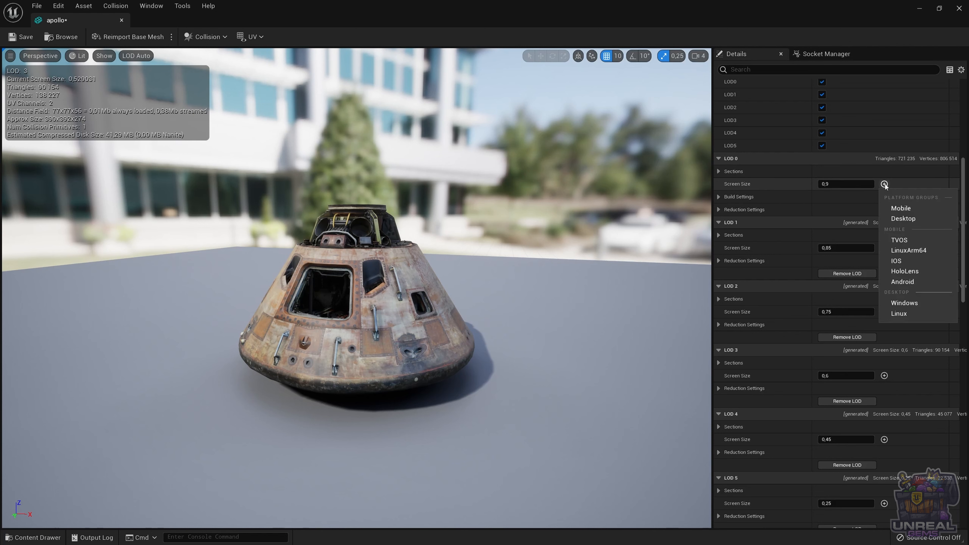
click(903, 210)
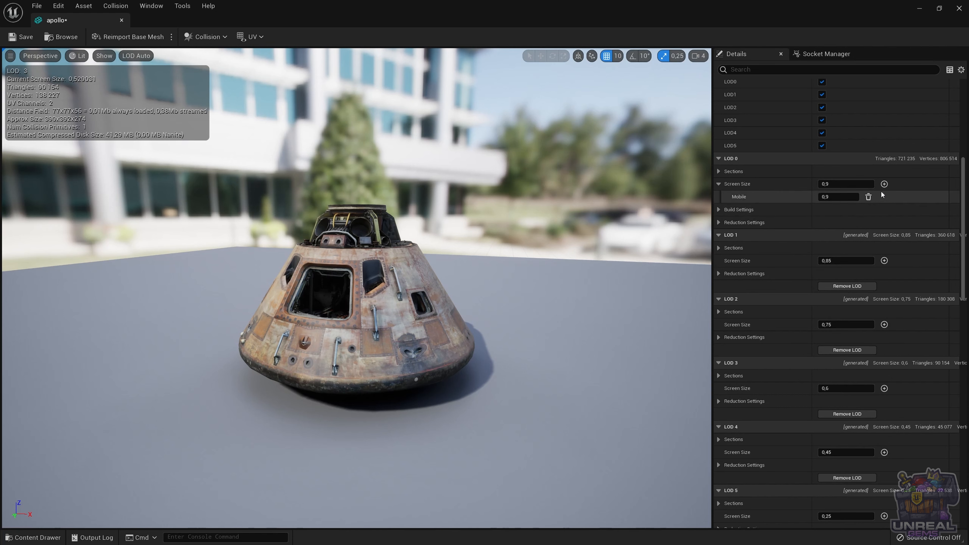
click(884, 184)
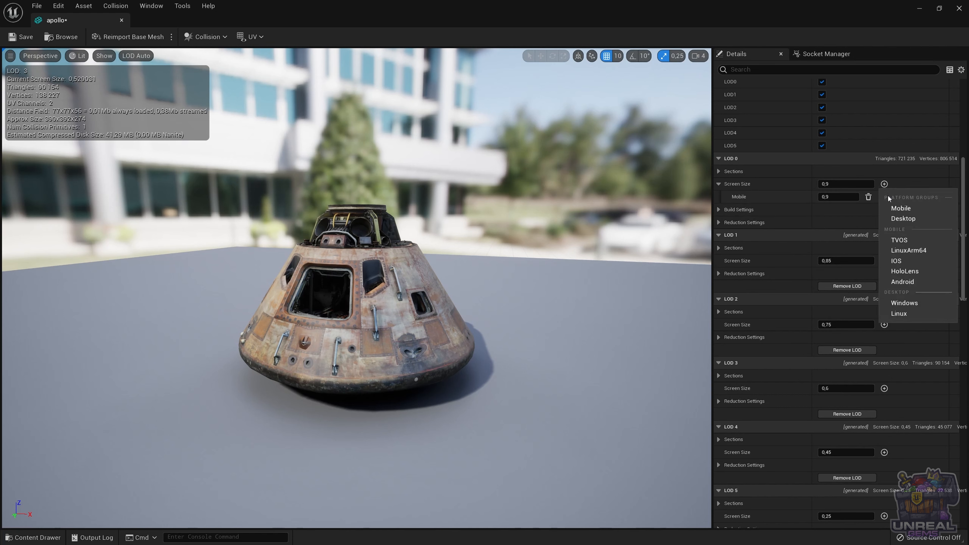
click(901, 219)
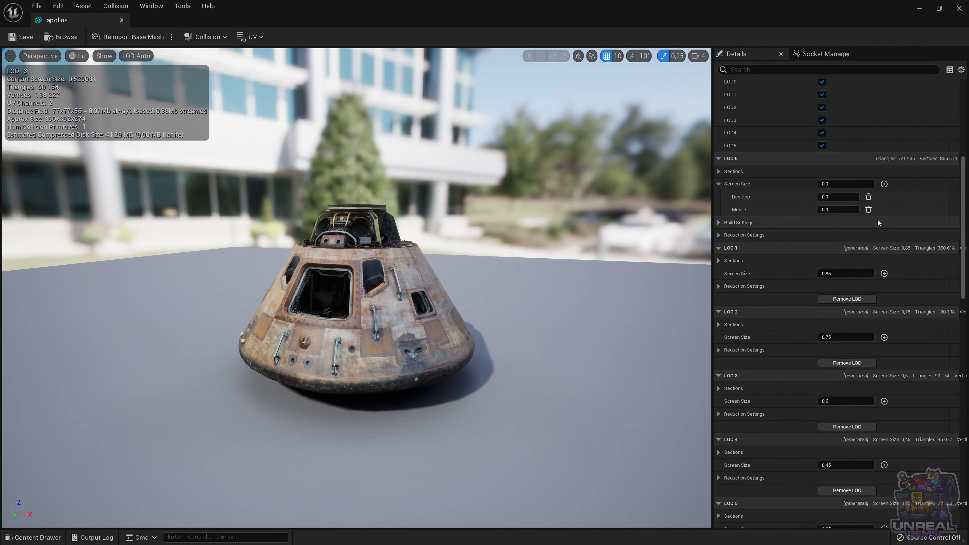
Step: Set the Mobile override of LOD 0's Screen Size to 1.0
click(831, 210)
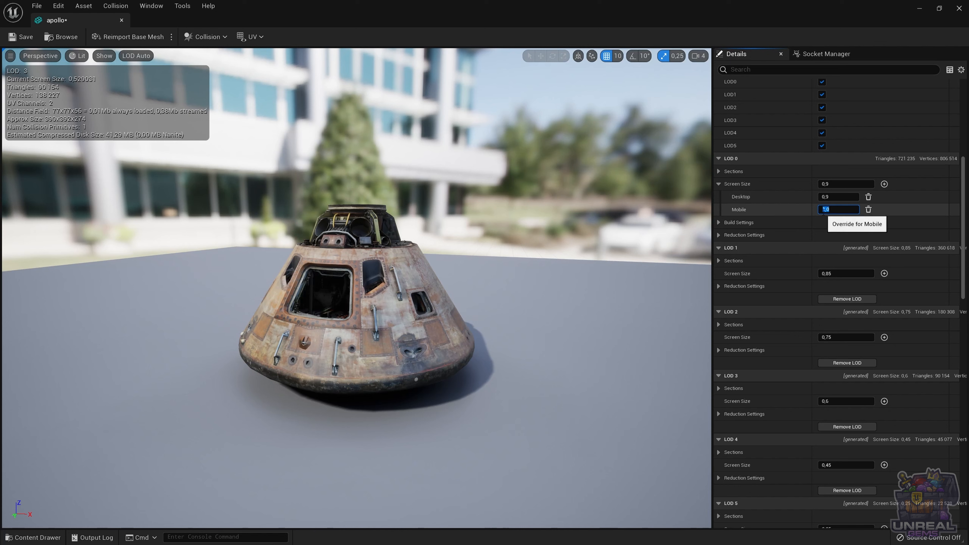
Step: Add Mobile and Desktop platform overrides to the Screen Size of LOD 1 and set the Mobile value to 0.95
click(884, 274)
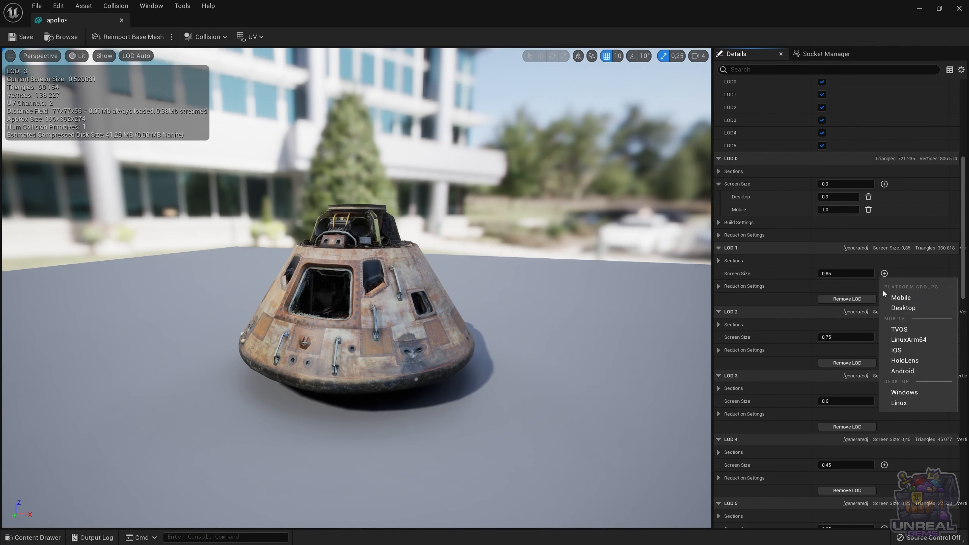
click(896, 299)
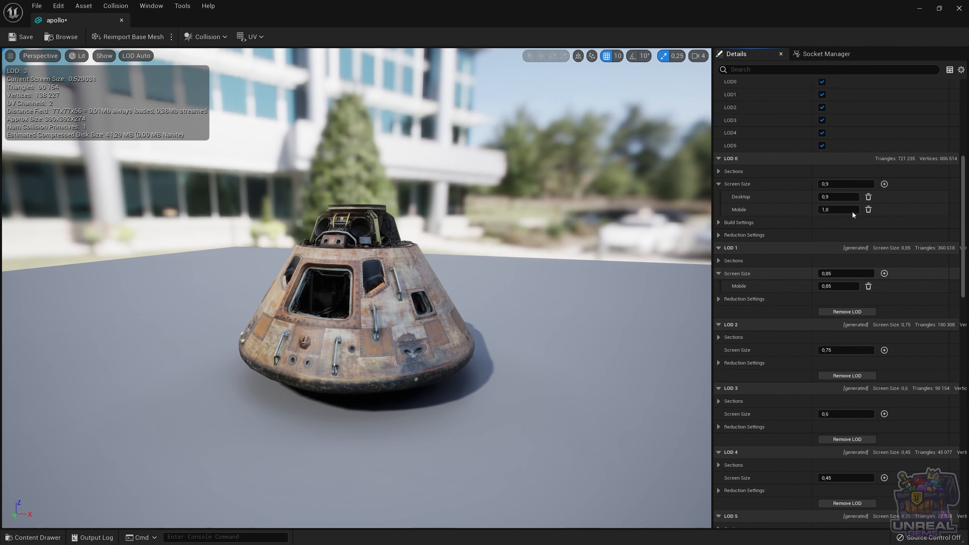
click(885, 274)
click(896, 308)
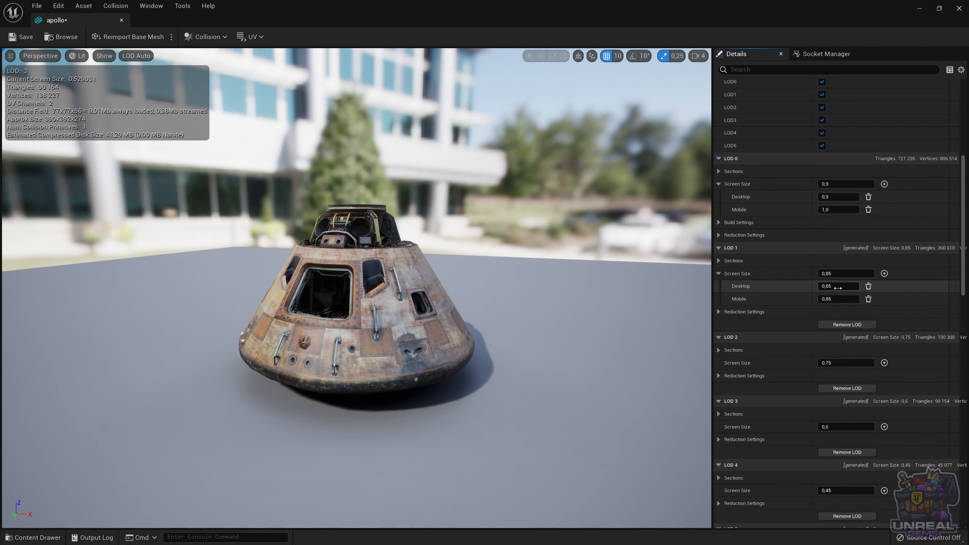
click(840, 302)
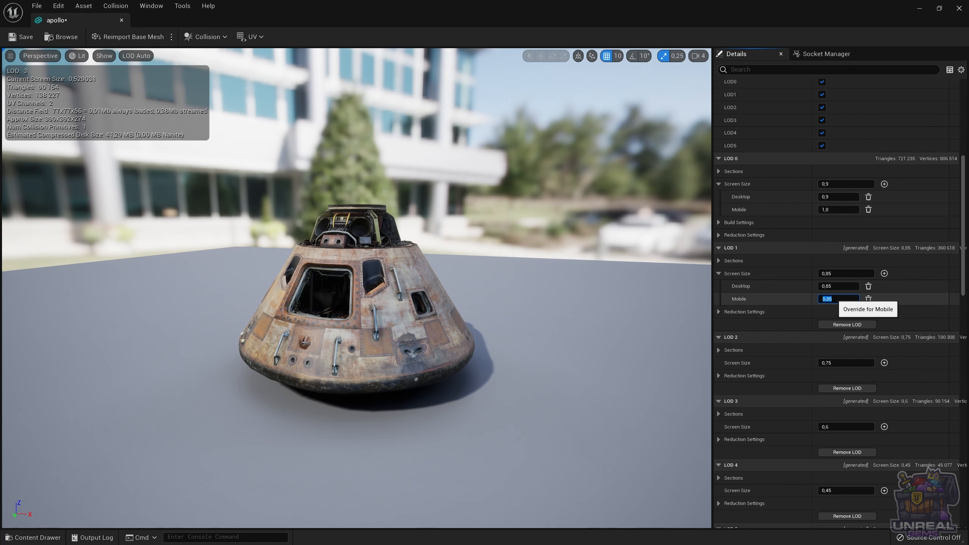
text(0)
text(.95)
key(Return)
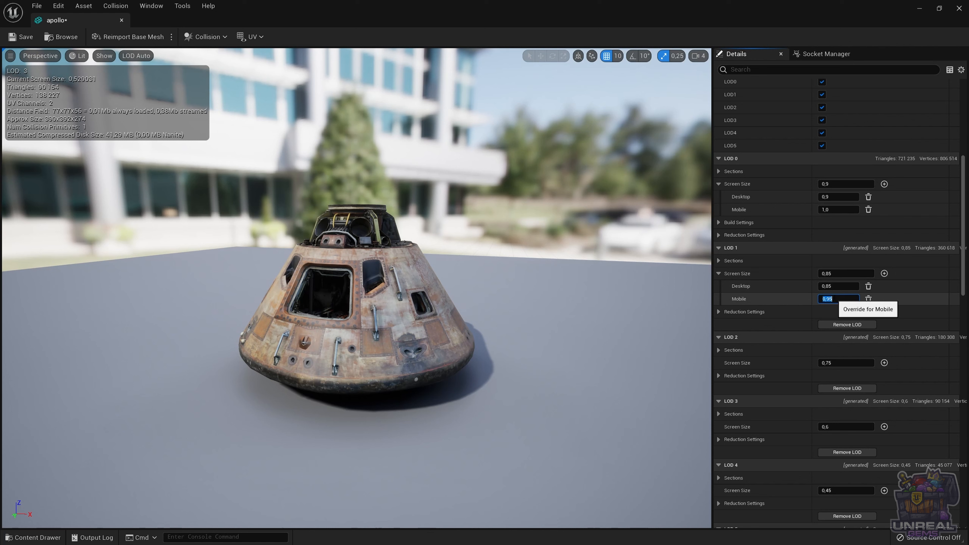